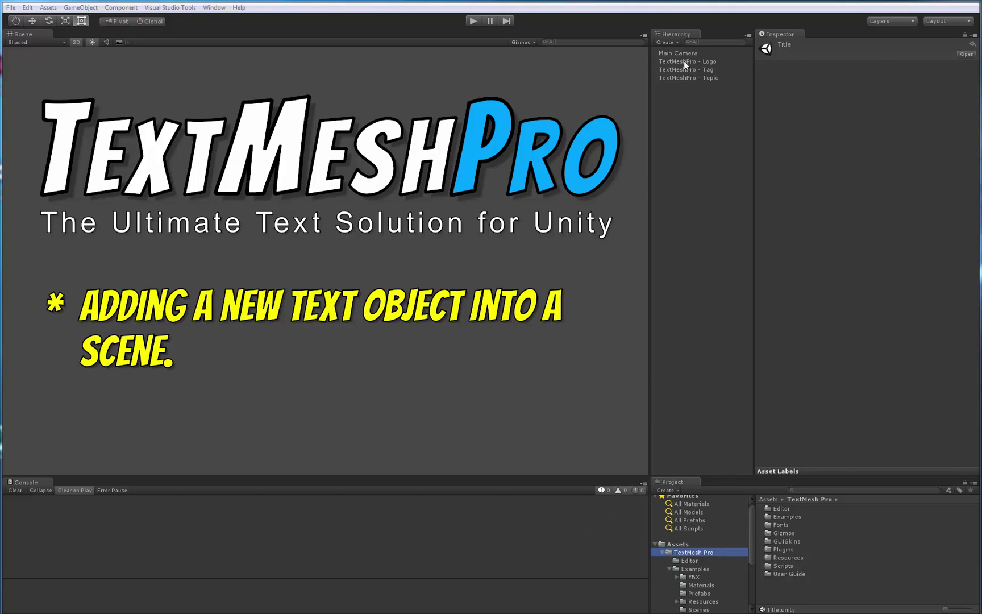
- Show the TextMeshPro - Logo object's text, font and layout settings in the Inspector
{"action": "left_click", "coordinate": [683, 60]}
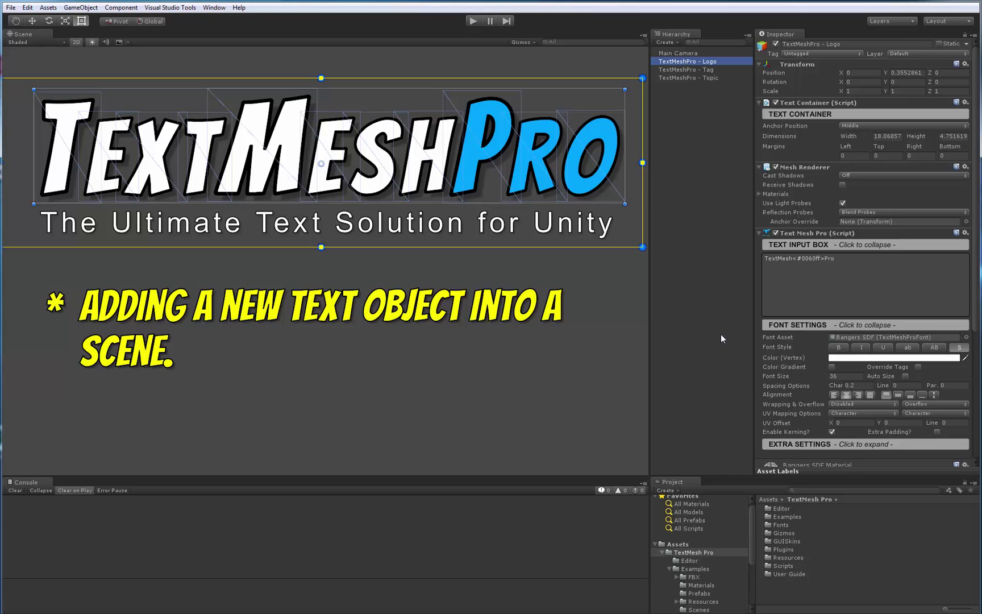
{"action": "left_click", "coordinate": [11, 8]}
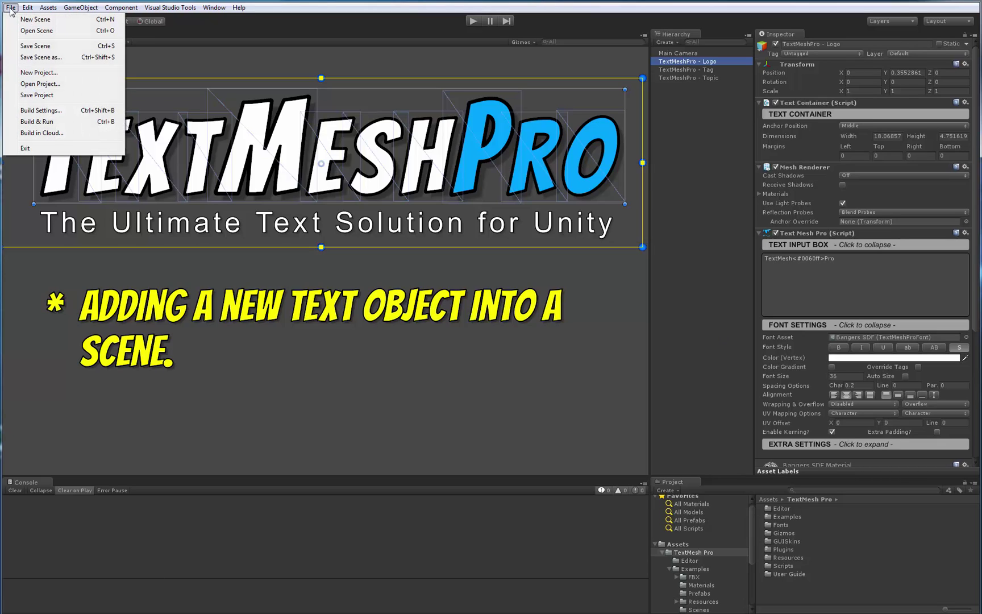
- Create a new scene and add a 3D TextMeshPro Text object reading 'Sample text'
{"action": "left_click", "coordinate": [23, 18]}
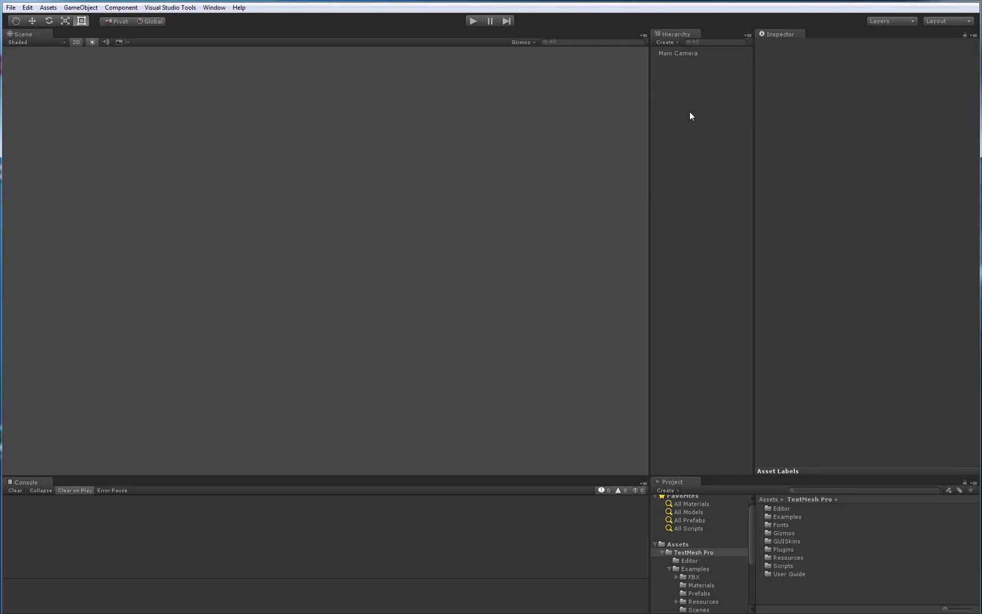
{"action": "left_click", "coordinate": [664, 42]}
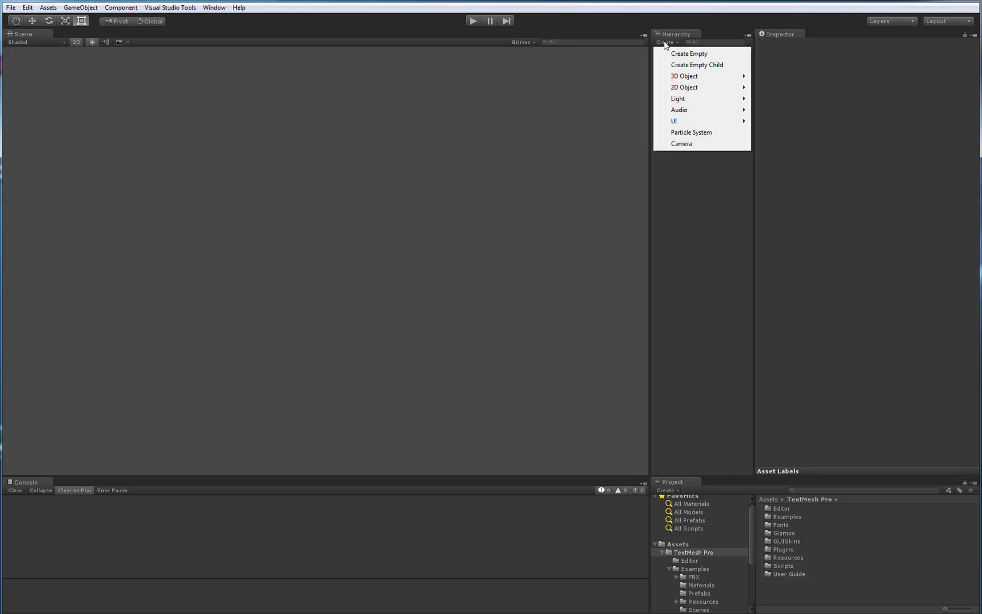
{"action": "mouse_move", "coordinate": [690, 77]}
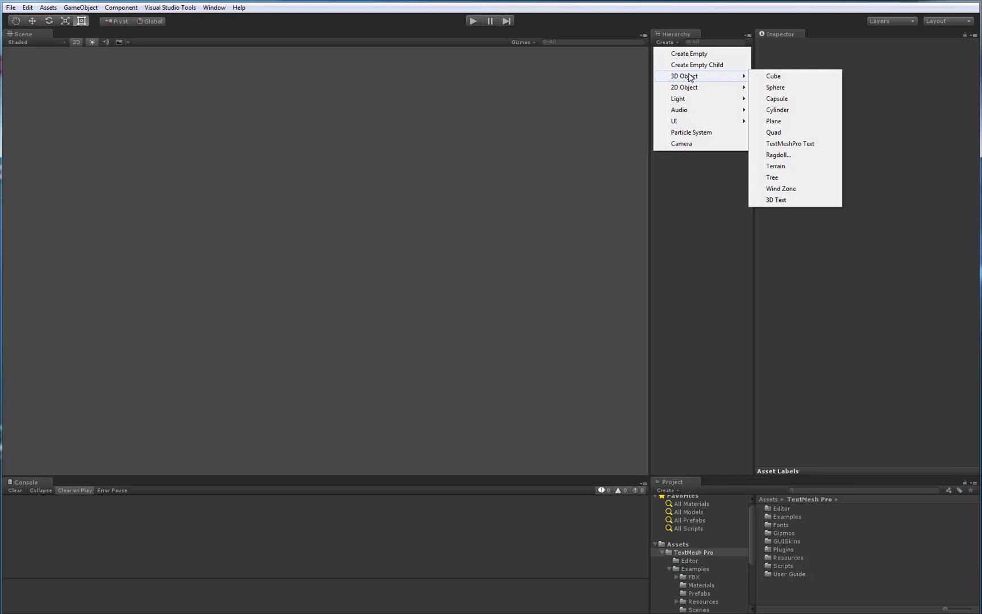
{"action": "left_click", "coordinate": [786, 143]}
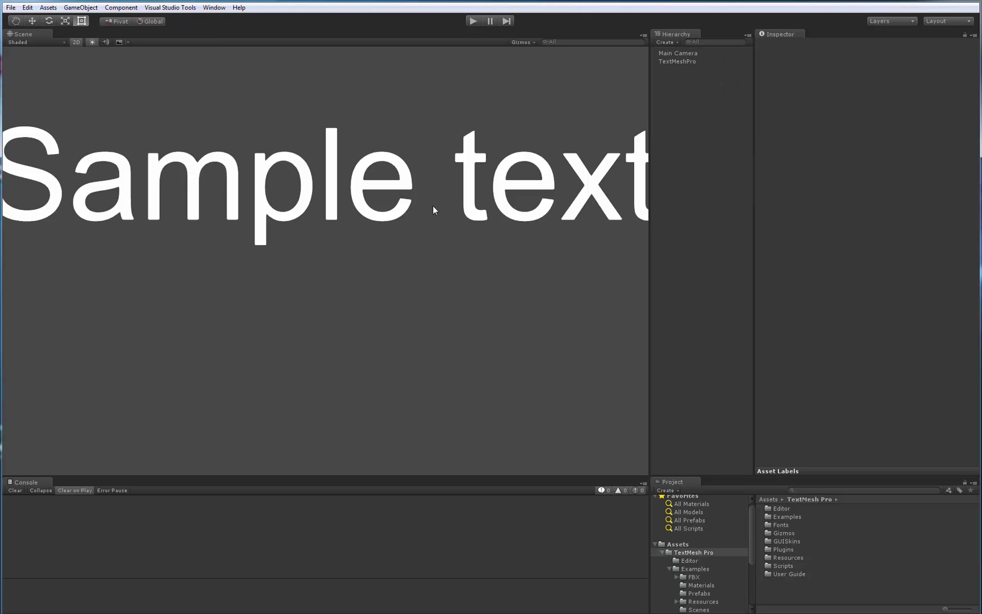
{"action": "scroll", "coordinate": [432, 205], "scroll_direction": "down", "scroll_amount": 2}
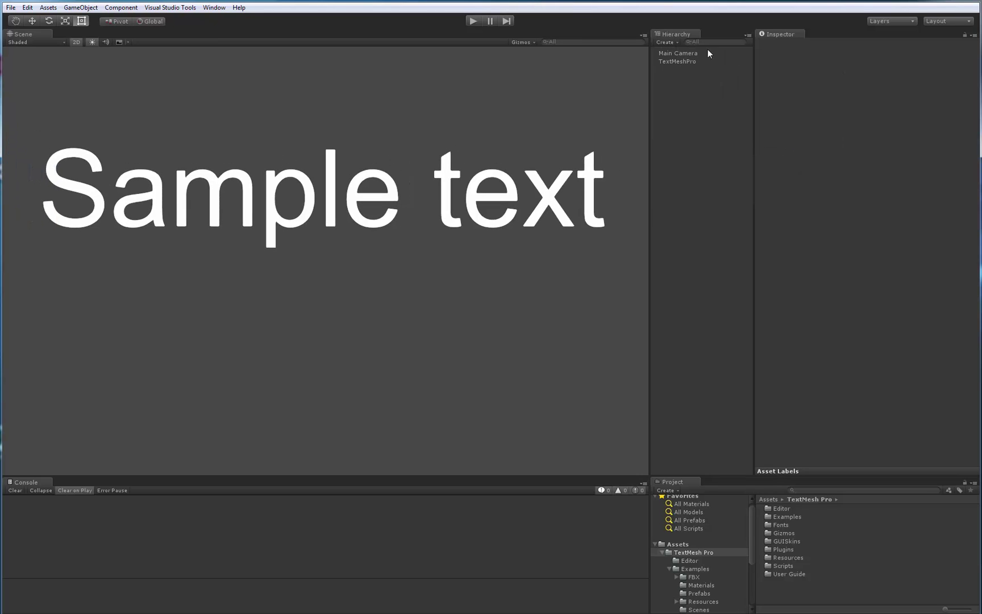
- Select the TextMeshPro object to view its 'Sample text', ARIAL SDF font and size 36
{"action": "left_click", "coordinate": [681, 61]}
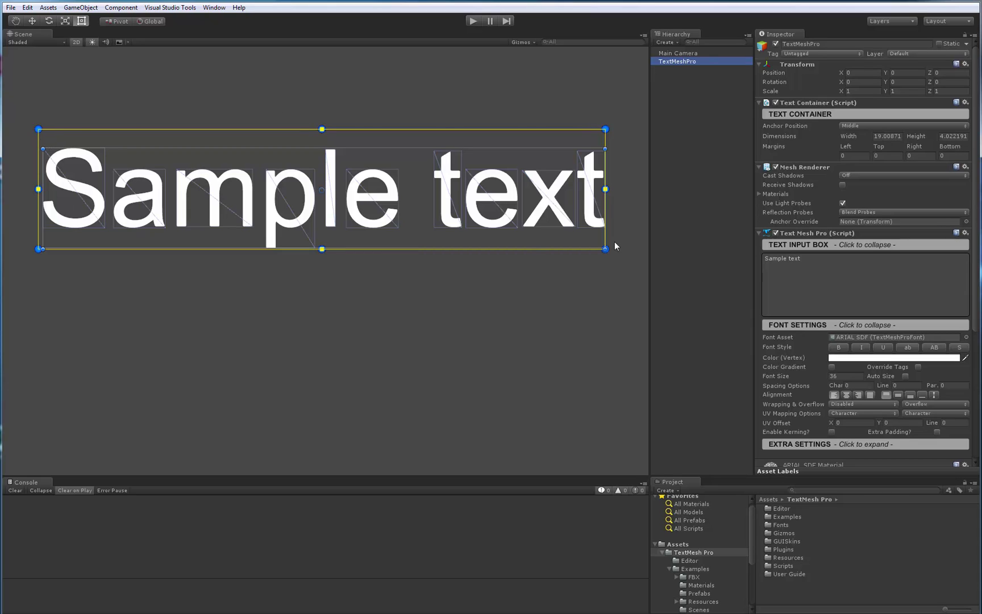
- Widen the text box to the right and leave the alignment set to left
{"action": "left_click", "coordinate": [845, 398]}
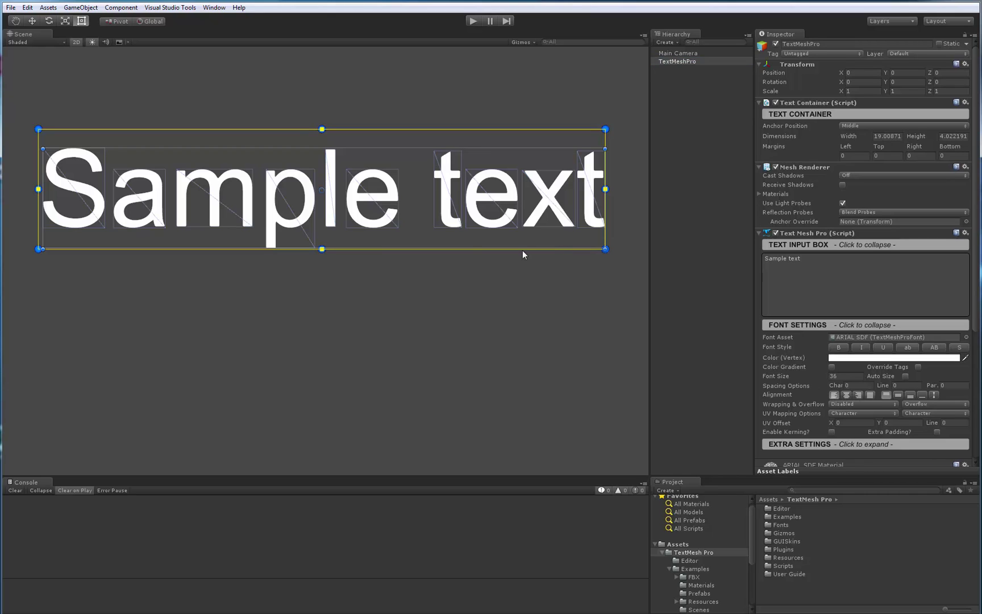
{"action": "left_click_drag", "start_coordinate": [609, 190], "coordinate": [645, 190]}
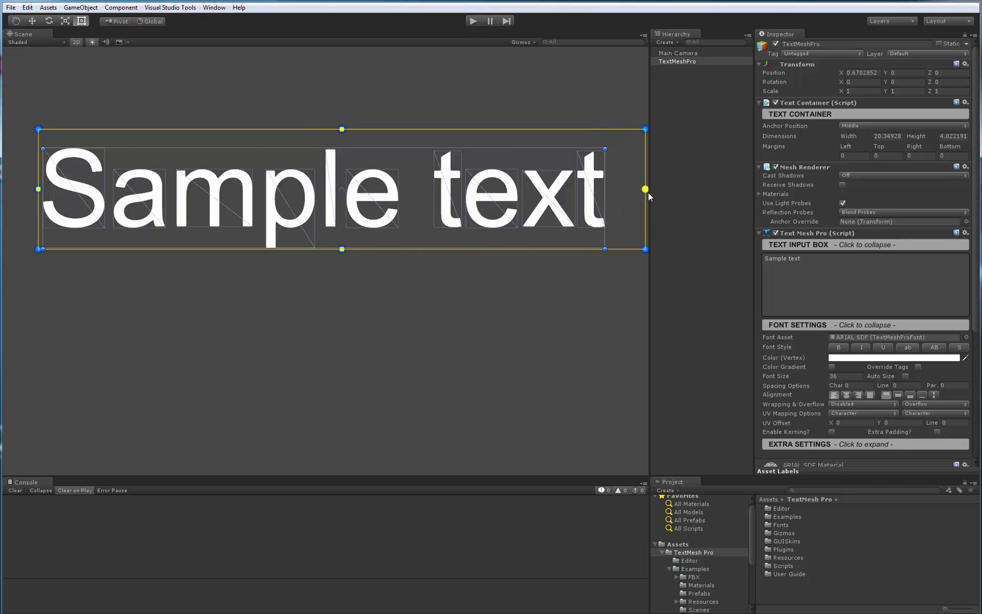
{"action": "left_click", "coordinate": [33, 20]}
{"action": "left_click", "coordinate": [846, 395]}
{"action": "left_click", "coordinate": [858, 394]}
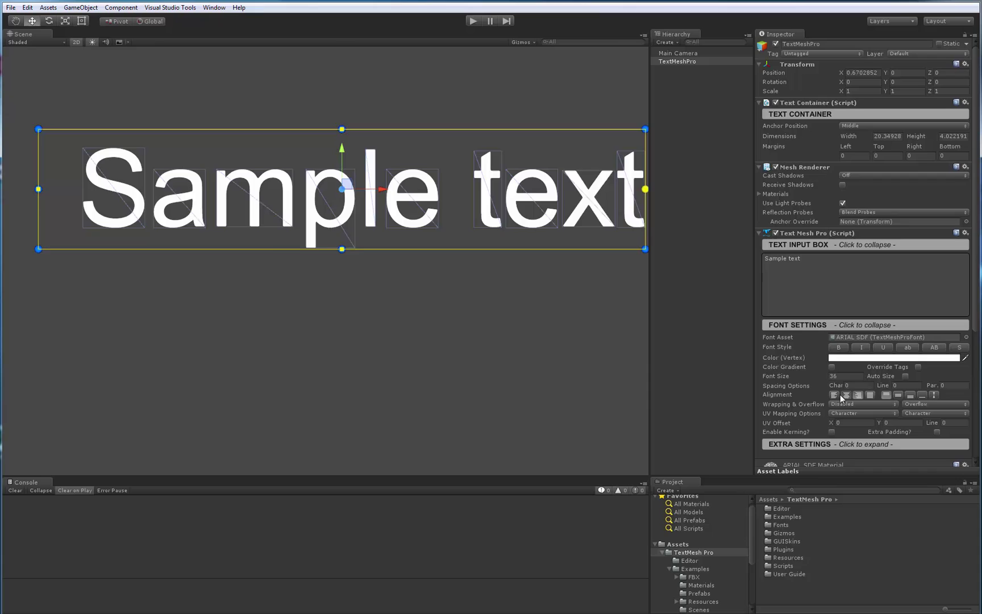
{"action": "left_click", "coordinate": [834, 395]}
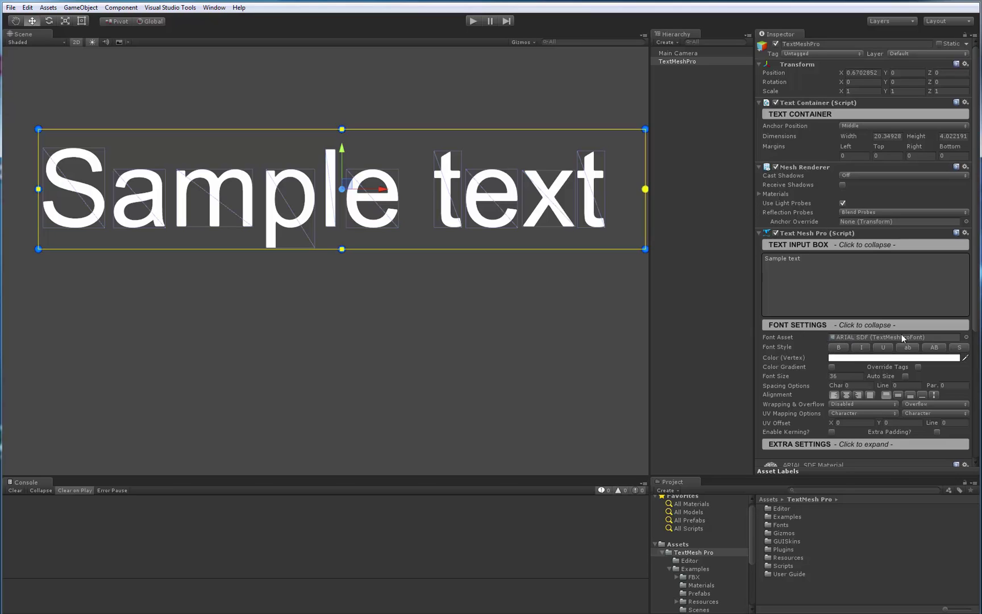
- Replace the sample text with 'Hello World!'
{"action": "left_click", "coordinate": [807, 260]}
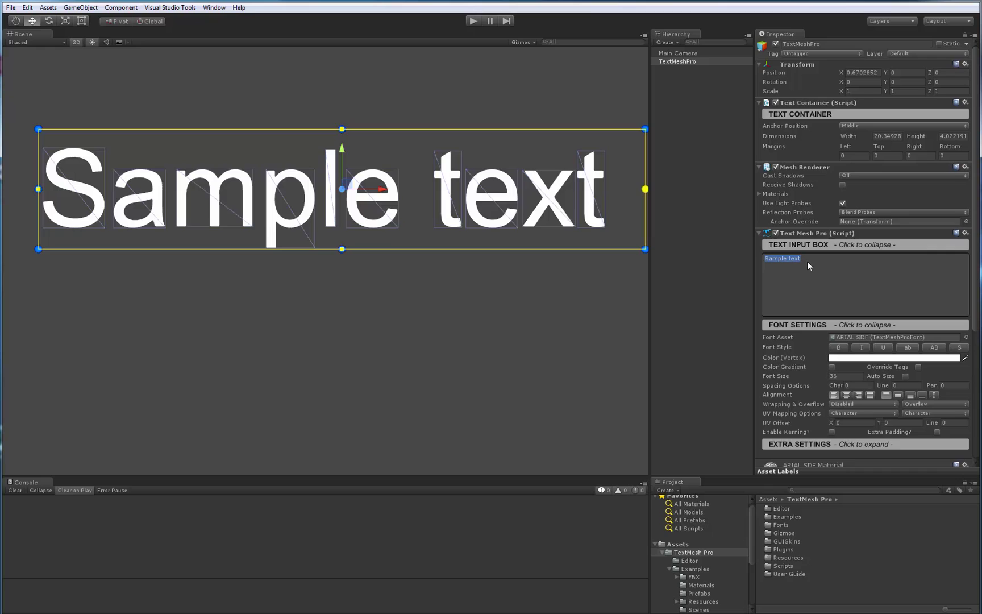
{"action": "type", "text": "Hello"}
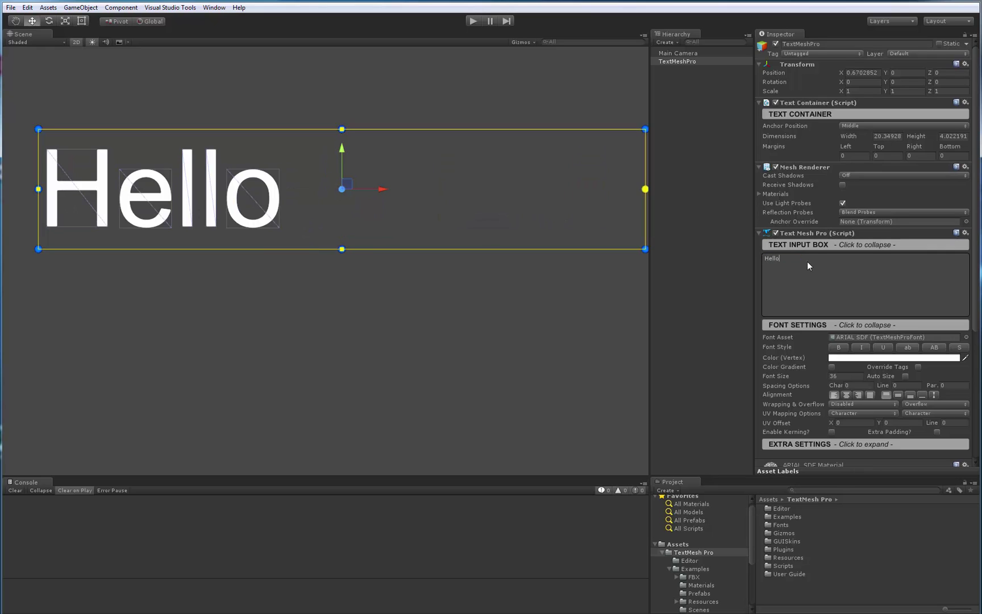
{"action": "type", "text": " World!"}
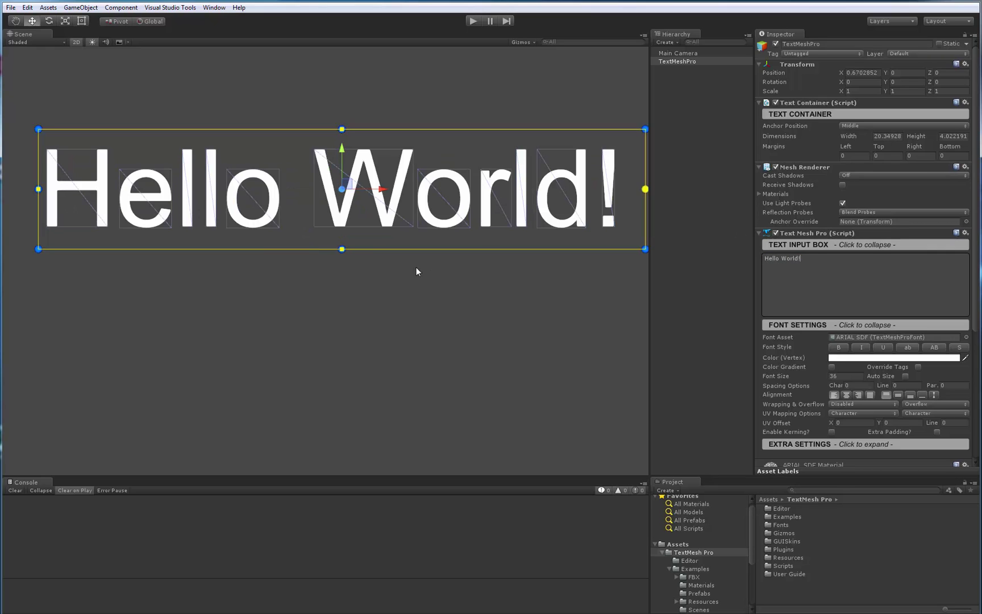
{"action": "left_click", "coordinate": [683, 176]}
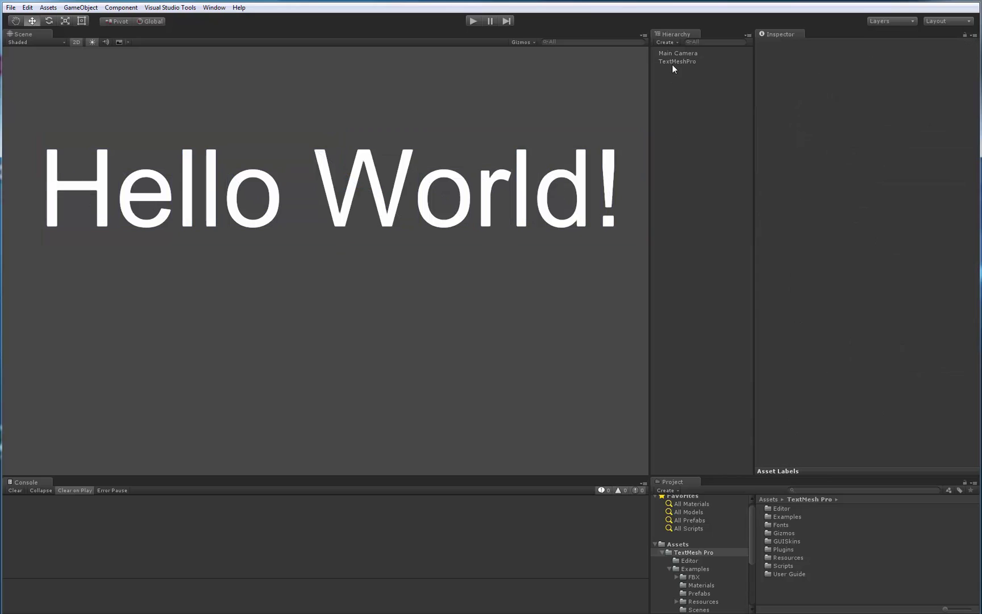
- Delete the Hello World! object and create an empty GameObject at position 0, 0, 0
{"action": "left_click", "coordinate": [672, 61]}
{"action": "key", "text": "Delete"}
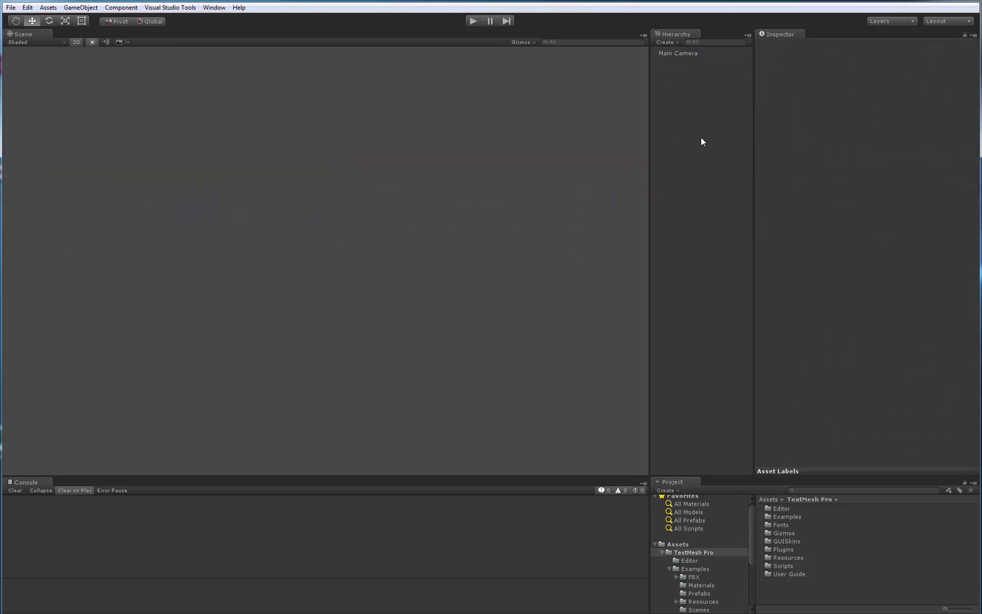
{"action": "key", "text": "ctrl+shift+n"}
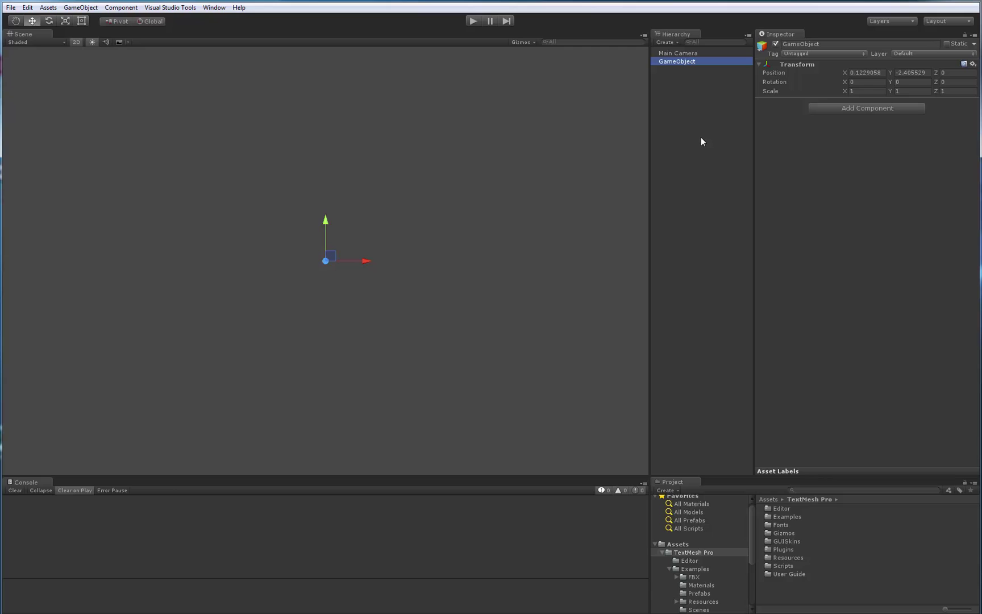
{"action": "left_click", "coordinate": [872, 72]}
{"action": "type", "text": "0"}
{"action": "key", "text": "Tab"}
{"action": "type", "text": "0"}
{"action": "key", "text": "Tab"}
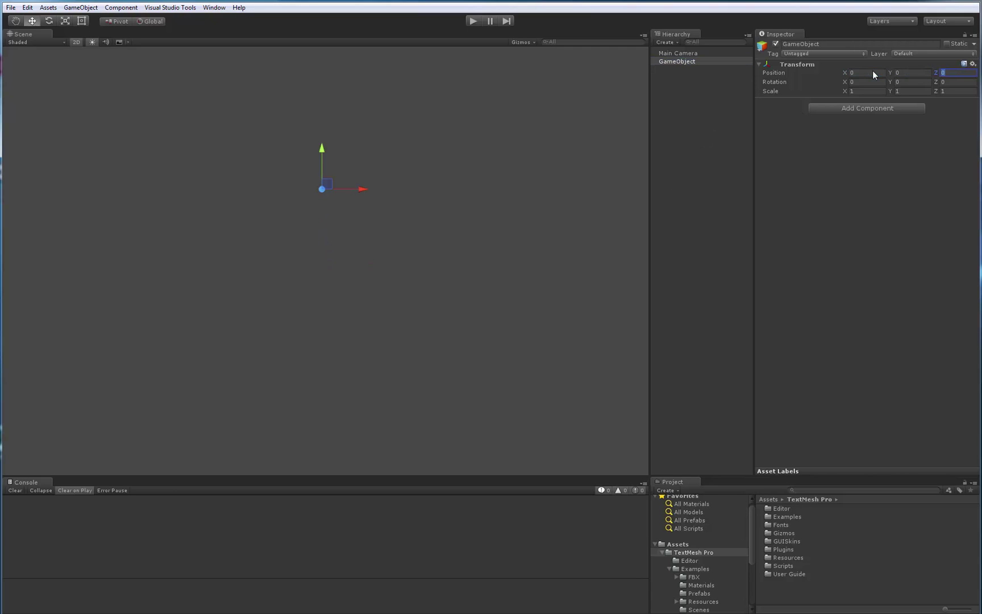
- Add a Mesh > TextMesh Pro component to the empty GameObject
{"action": "left_click", "coordinate": [849, 111]}
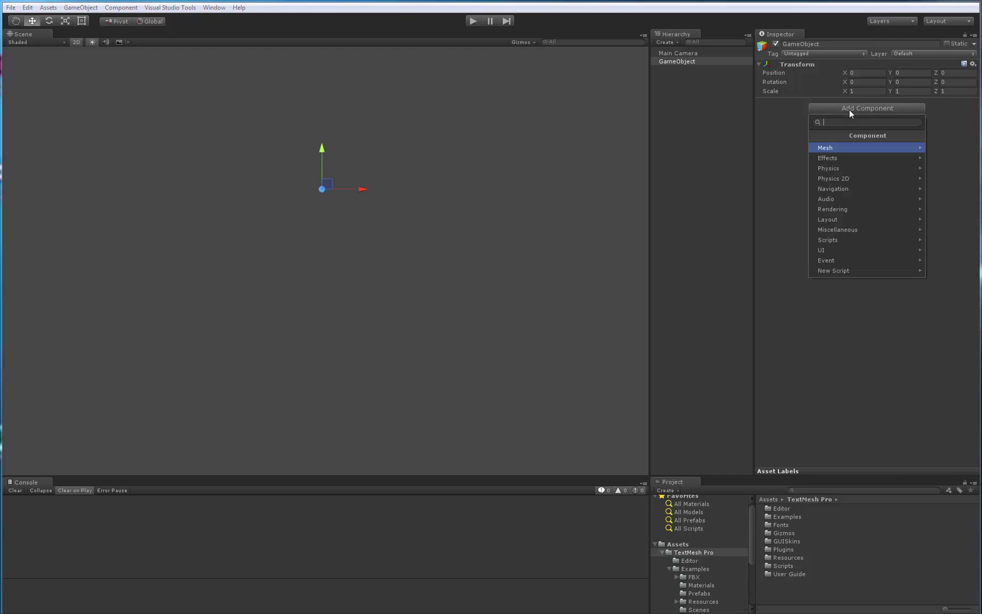
{"action": "left_click", "coordinate": [839, 145]}
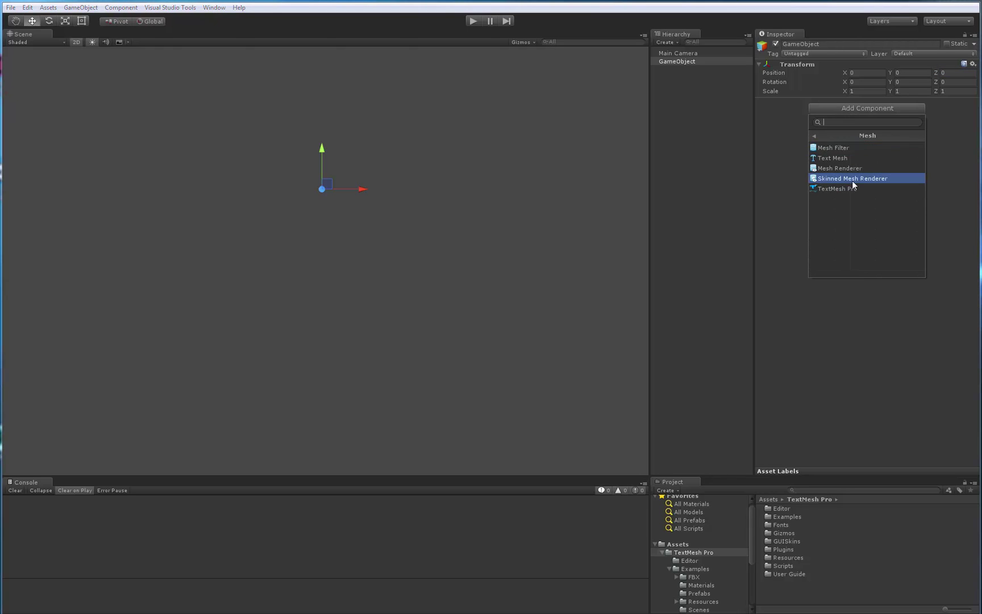
{"action": "left_click", "coordinate": [836, 190]}
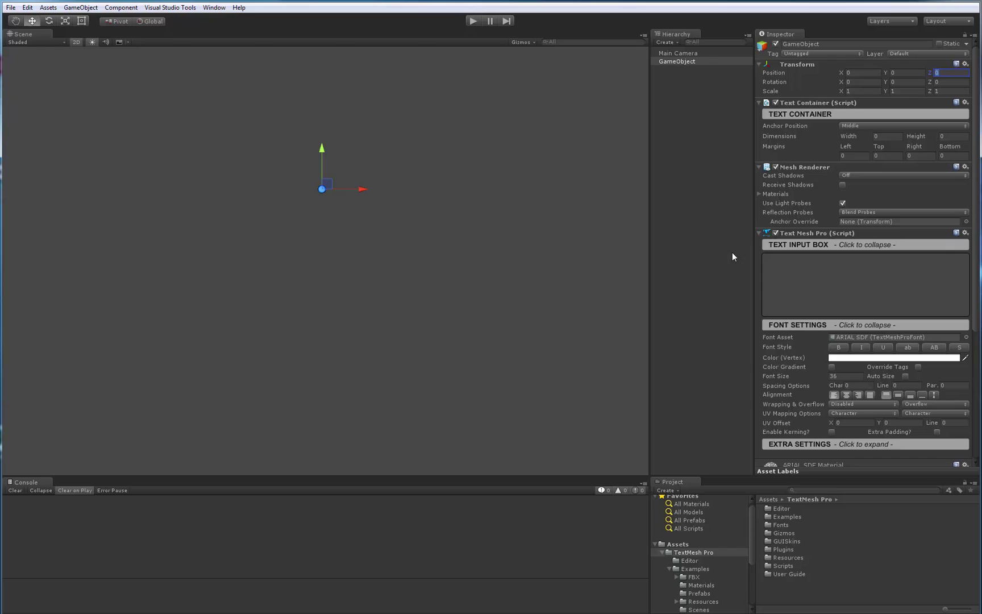
- Enter 'New Text' as the TextMesh Pro text and pan to centre it in view
{"action": "left_click", "coordinate": [774, 258]}
{"action": "type", "text": "New Text"}
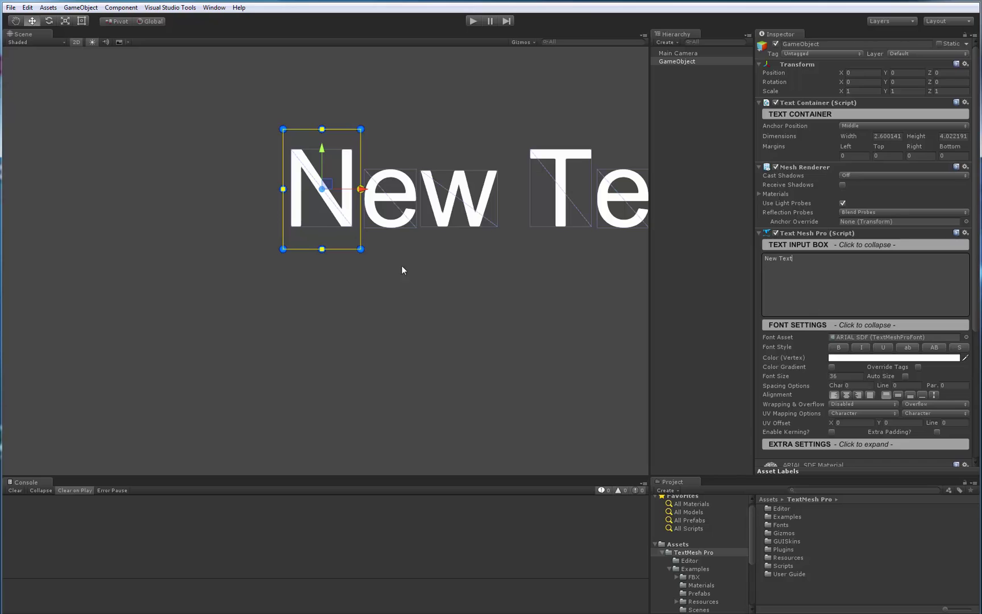
{"action": "middle_click_drag", "start_coordinate": [401, 270], "coordinate": [284, 279]}
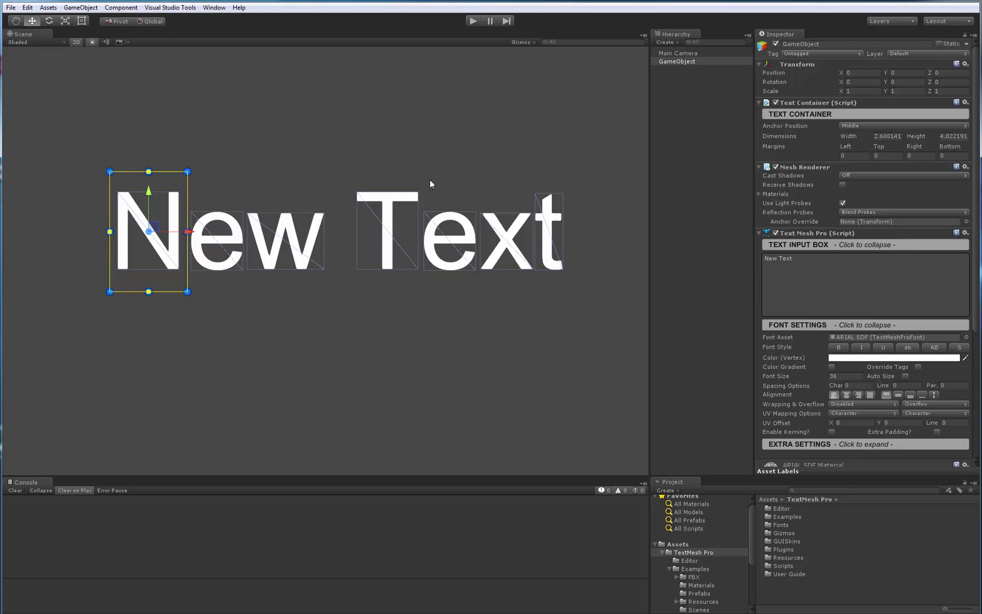
- Start a new scene, discarding the unsaved changes
{"action": "left_click", "coordinate": [12, 8]}
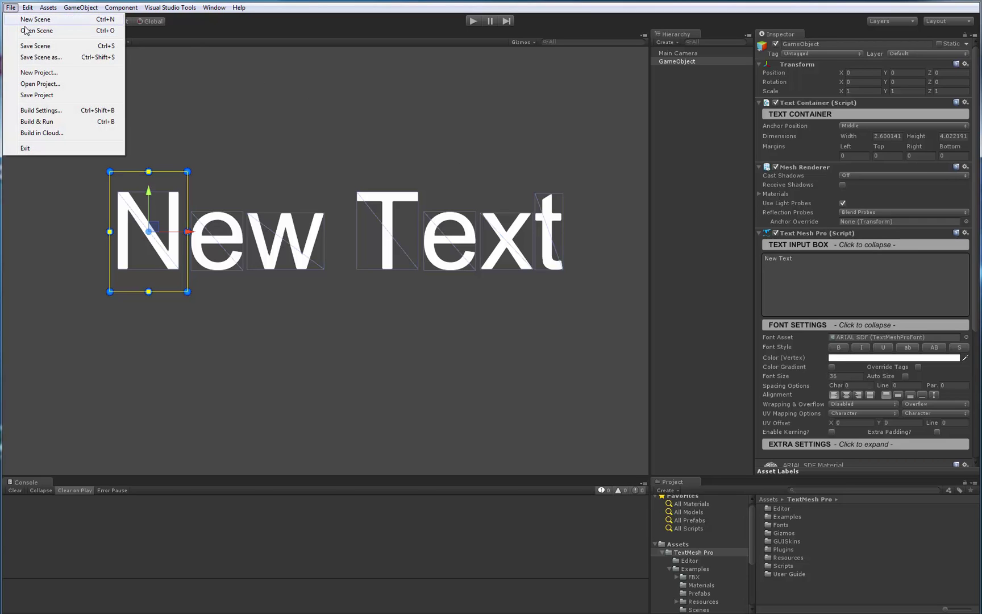
{"action": "left_click", "coordinate": [26, 19]}
{"action": "left_click", "coordinate": [521, 332]}
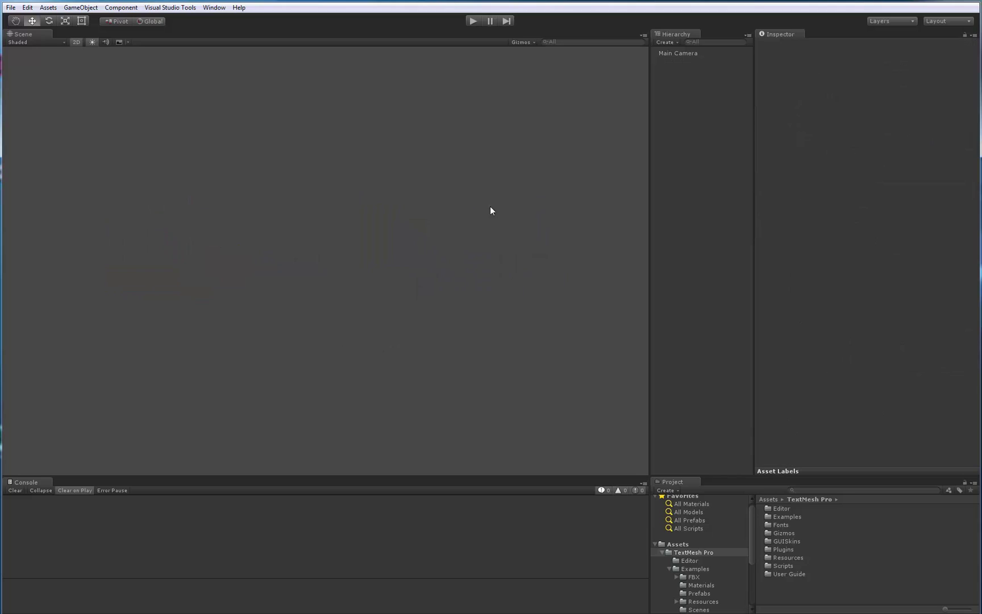
- Add a UI TextMeshPro Text with its Canvas and frame it in the Scene view
{"action": "left_click", "coordinate": [665, 43]}
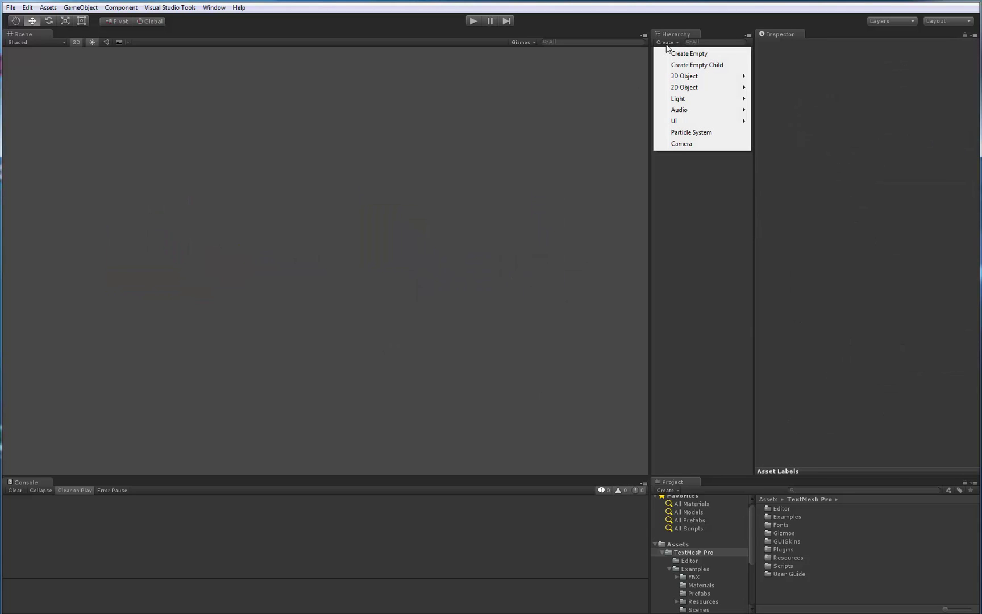
{"action": "mouse_move", "coordinate": [675, 125]}
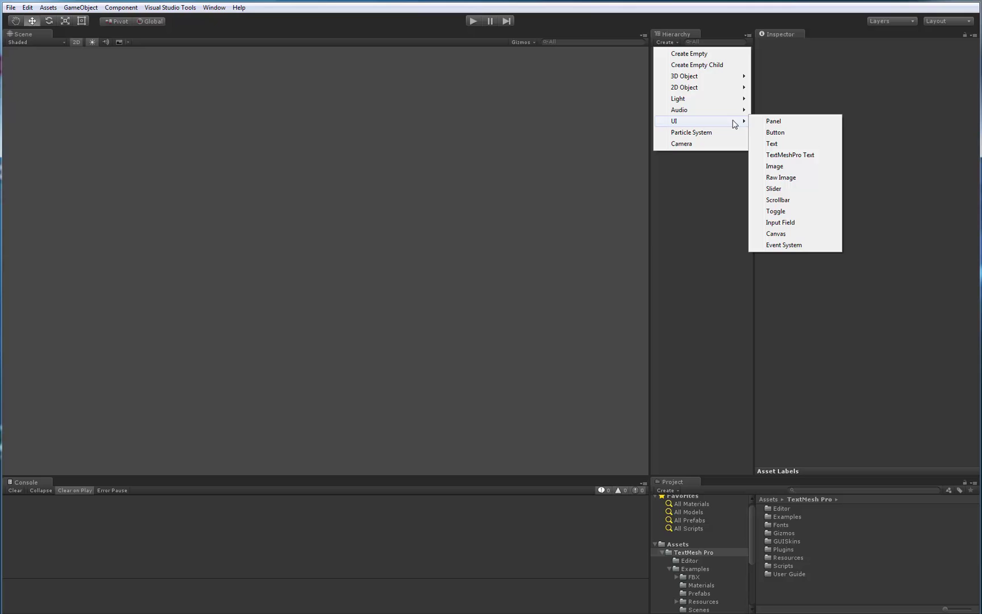
{"action": "left_click", "coordinate": [784, 155]}
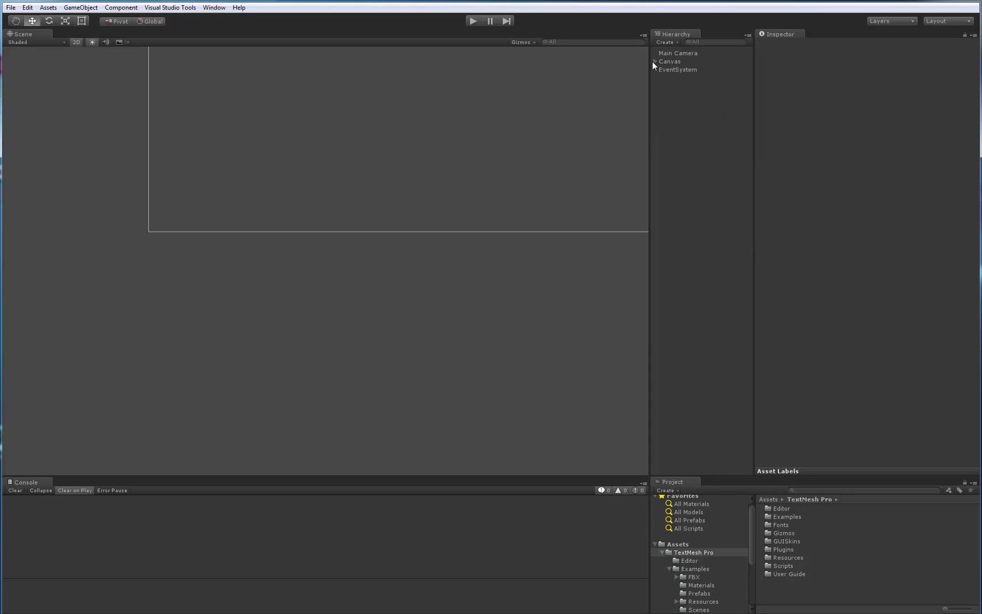
{"action": "double_click", "coordinate": [677, 68]}
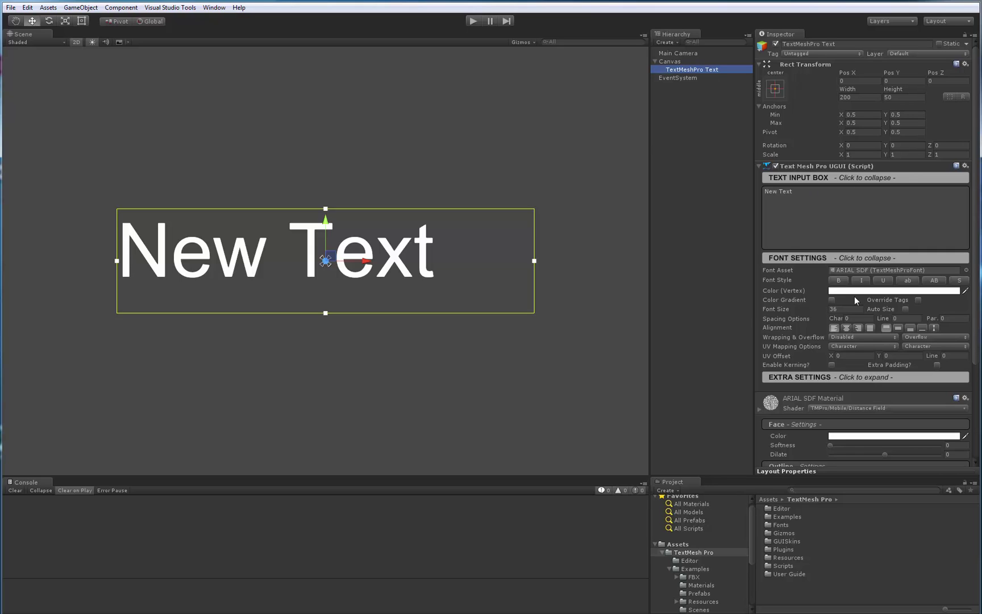
{"action": "scroll", "coordinate": [855, 300], "scroll_direction": "down", "scroll_amount": 2}
{"action": "scroll", "coordinate": [855, 296], "scroll_direction": "up", "scroll_amount": 2}
- Delete the New Text object and make a new empty GameObject a child of Canvas
{"action": "left_click", "coordinate": [675, 99]}
{"action": "left_click", "coordinate": [674, 68]}
{"action": "key", "text": "Delete"}
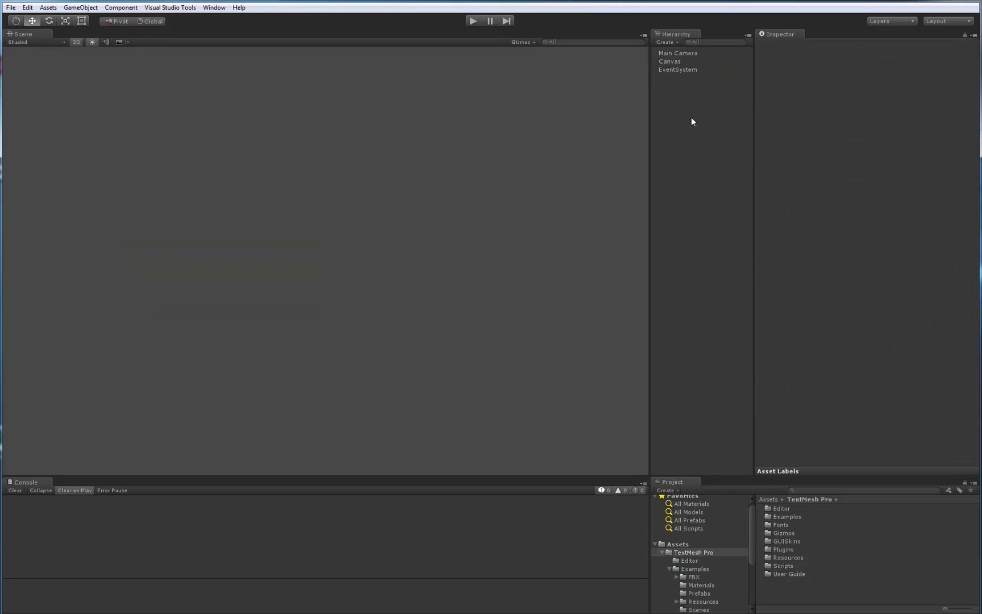
{"action": "key", "text": "ctrl+shift+n"}
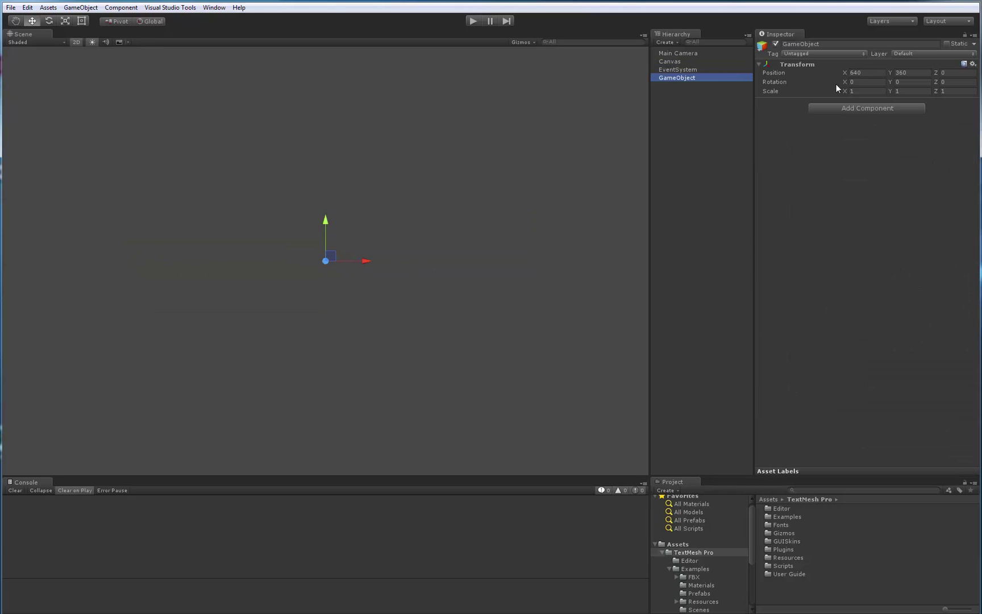
{"action": "left_click_drag", "start_coordinate": [679, 81], "coordinate": [671, 62]}
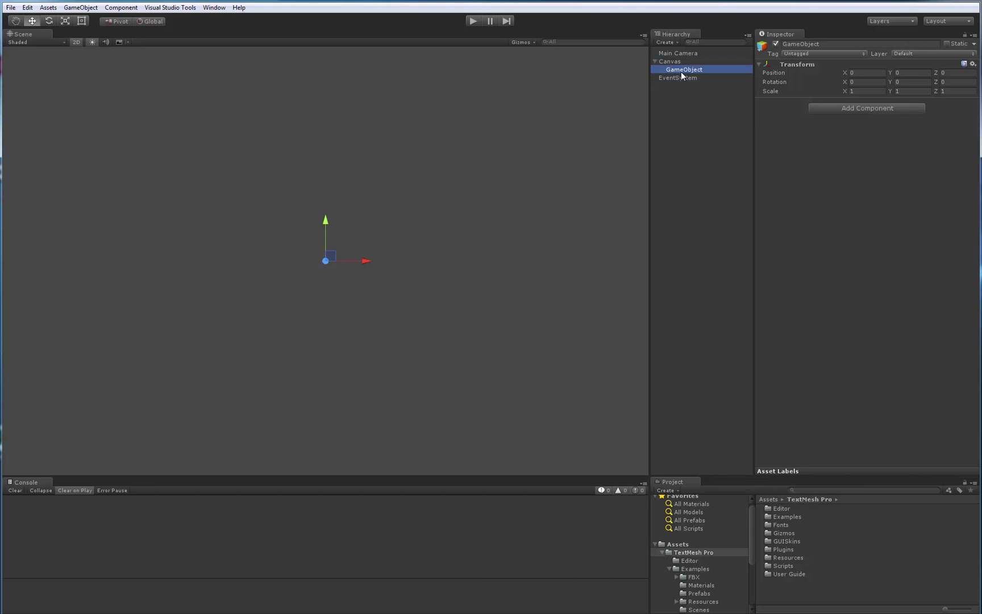
- Add a UI > TextMeshPro Text component to the GameObject reading 'Hello World!'
{"action": "left_click", "coordinate": [856, 106]}
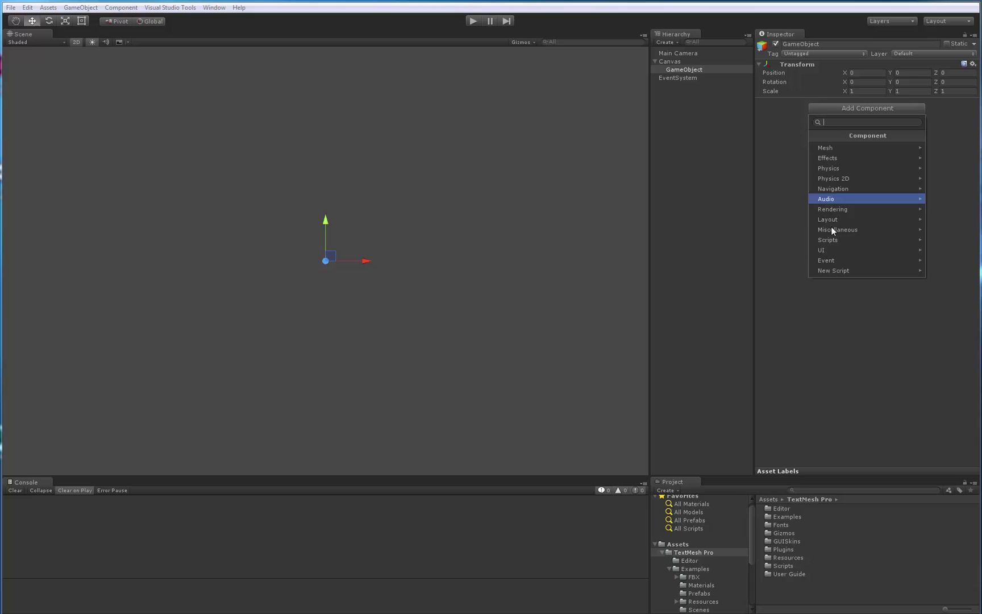
{"action": "left_click", "coordinate": [828, 251]}
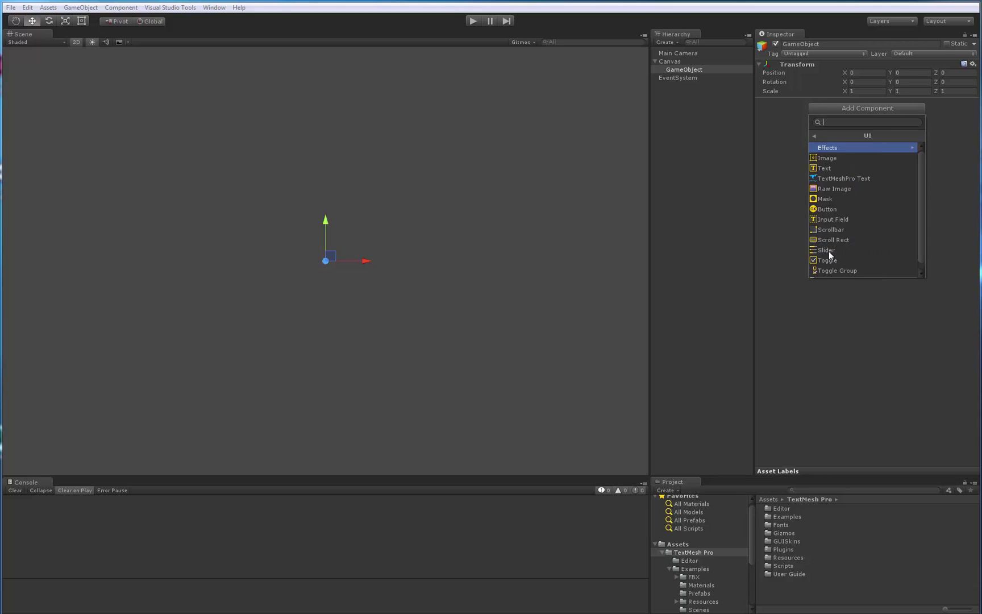
{"action": "left_click", "coordinate": [834, 179]}
{"action": "type", "text": "He"}
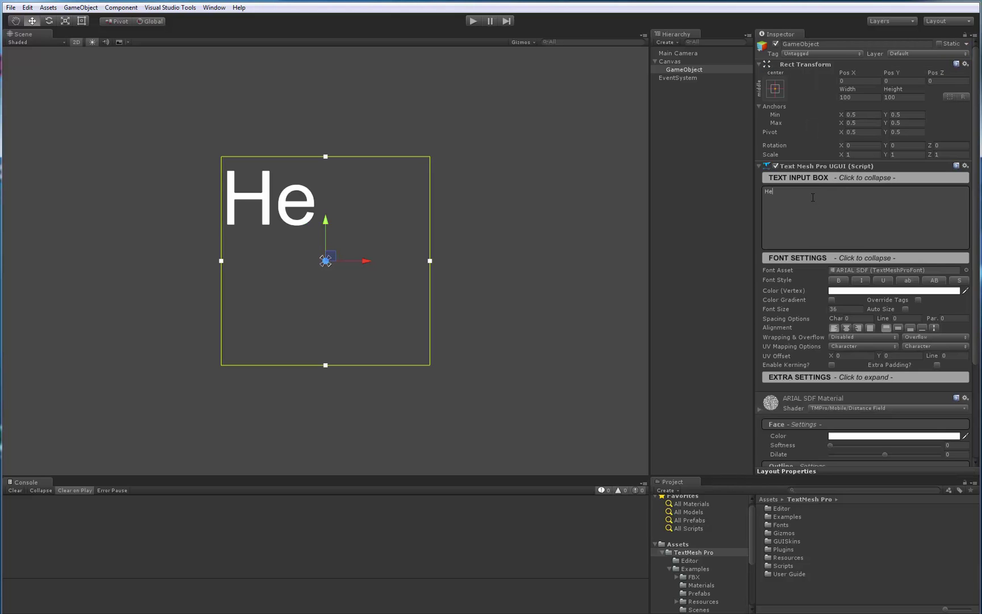
{"action": "type", "text": "llo World!"}
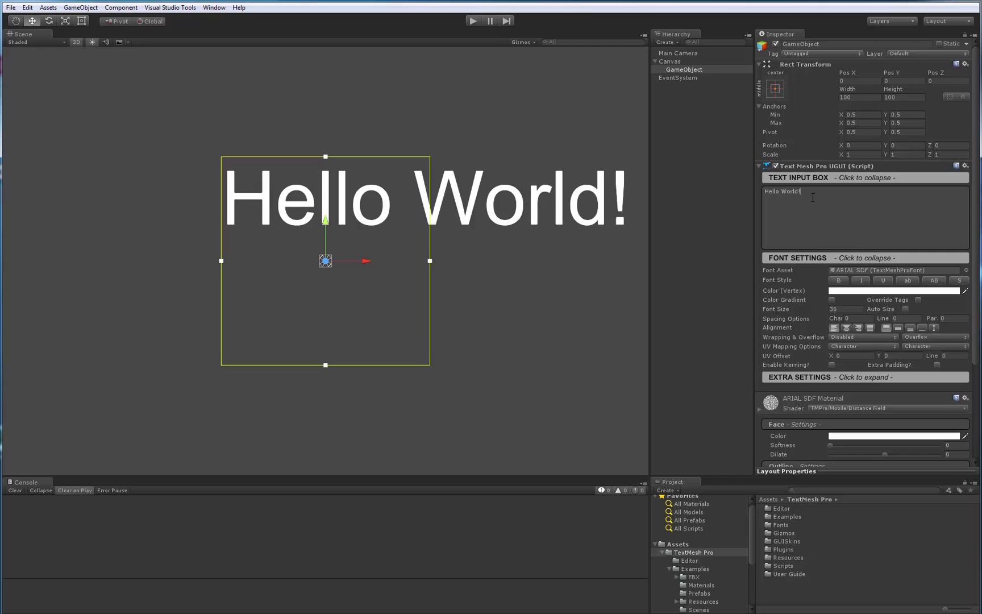
- Resize the text box to 204.2 by 58 with the Rect tool and centre it in view
{"action": "left_click", "coordinate": [82, 21]}
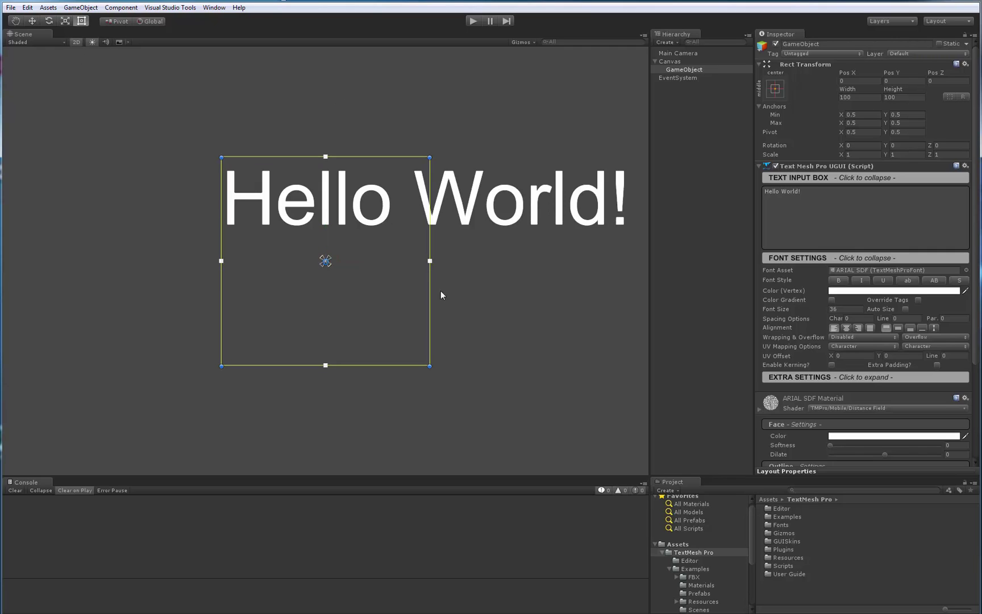
{"action": "left_click_drag", "start_coordinate": [430, 296], "coordinate": [663, 274]}
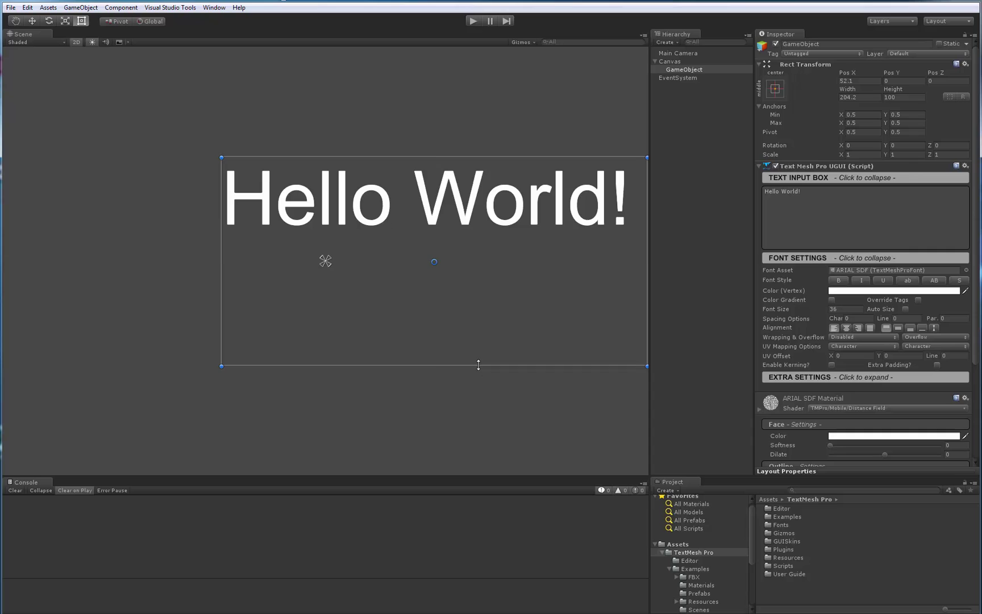
{"action": "left_click_drag", "start_coordinate": [478, 366], "coordinate": [488, 253]}
{"action": "middle_click_drag", "start_coordinate": [488, 253], "coordinate": [386, 279]}
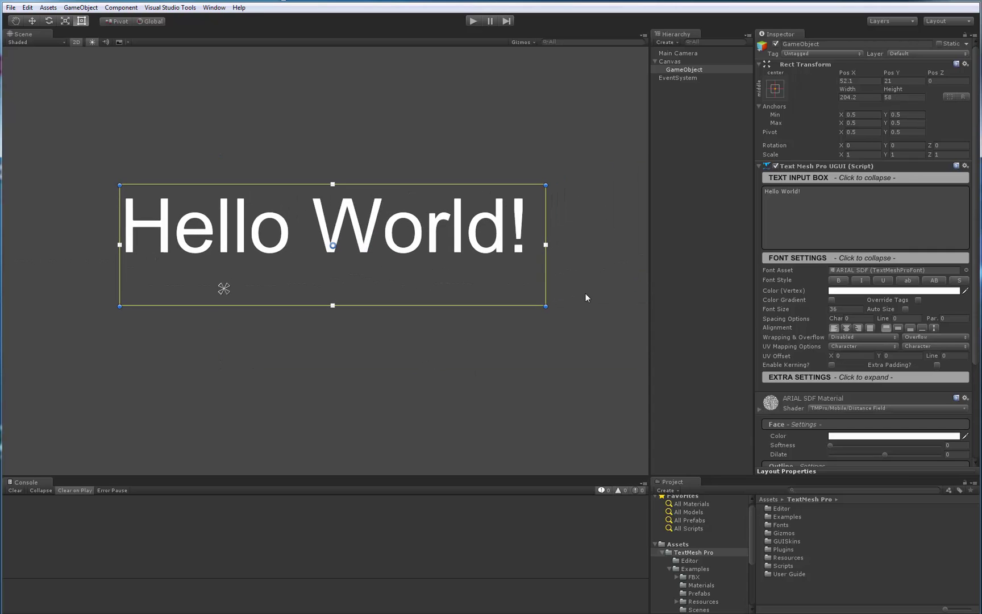
- Delete the Hello World object and add a UI Button under the Canvas
{"action": "left_click", "coordinate": [680, 175]}
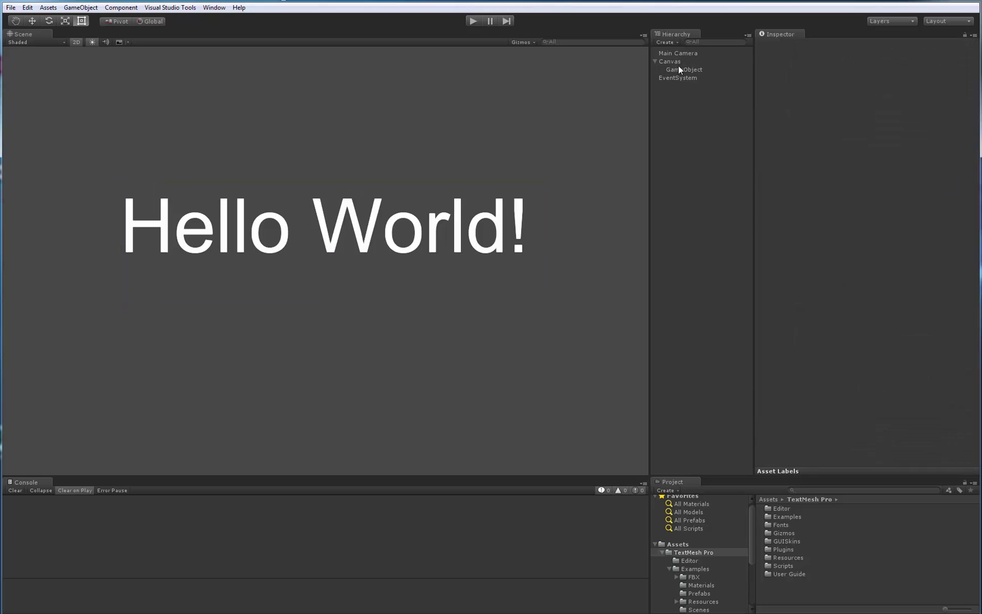
{"action": "left_click", "coordinate": [679, 70]}
{"action": "key", "text": "Delete"}
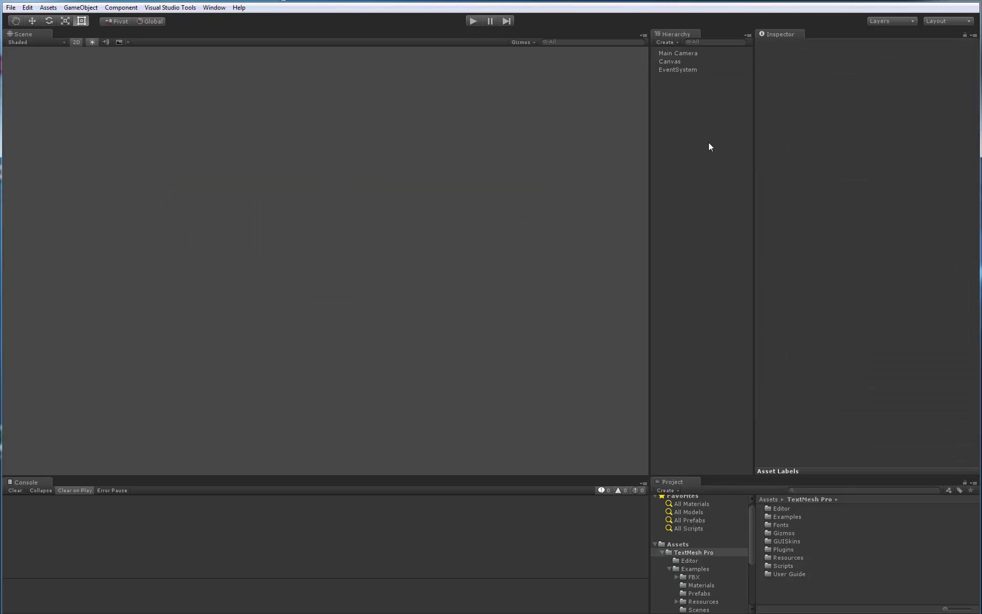
{"action": "right_click", "coordinate": [668, 62]}
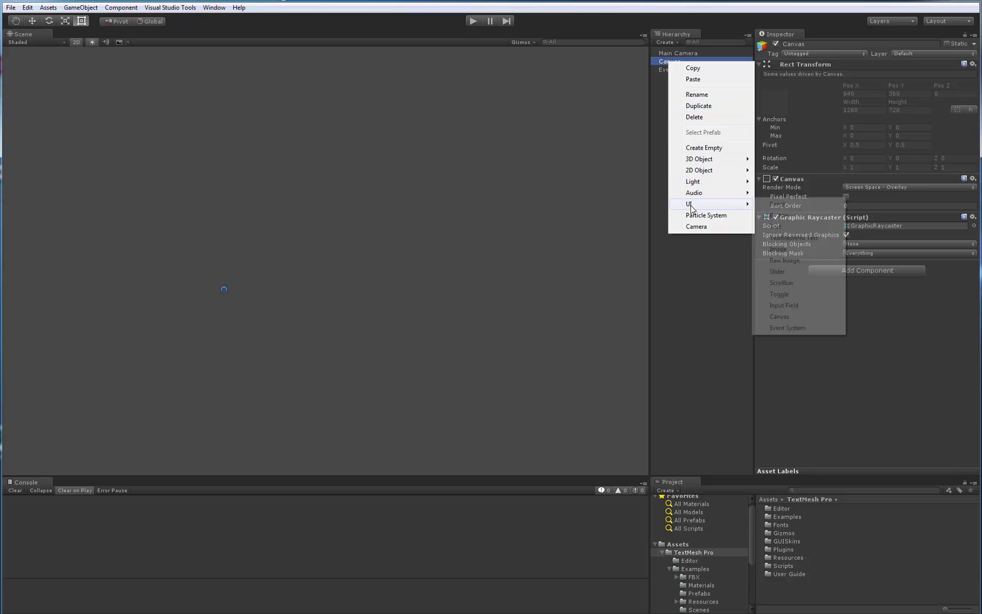
{"action": "mouse_move", "coordinate": [710, 204]}
{"action": "left_click", "coordinate": [778, 215]}
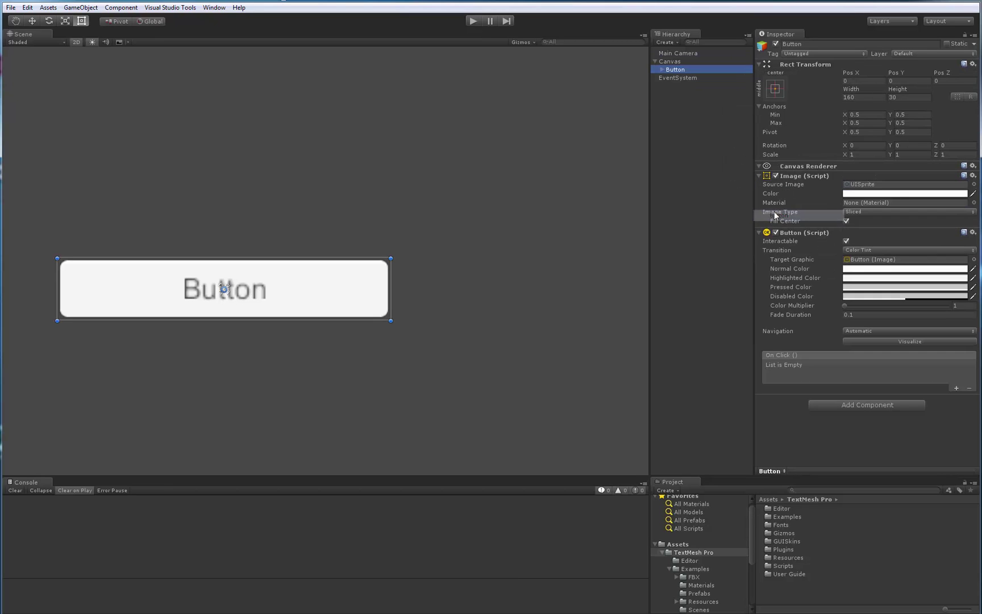
- Tint the button's Image colour bright cyan using the colour picker
{"action": "left_click", "coordinate": [662, 71]}
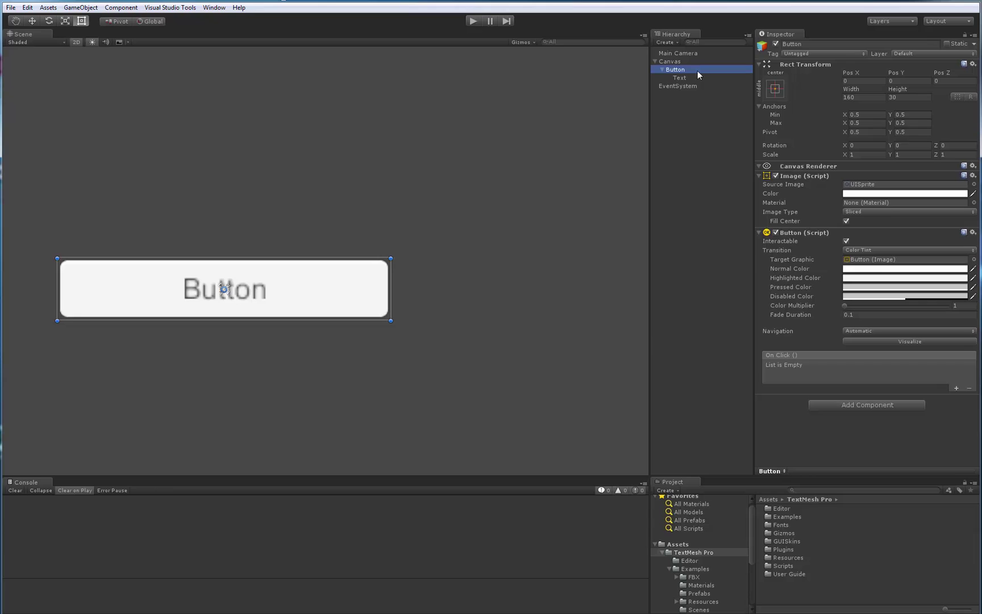
{"action": "left_click", "coordinate": [680, 78]}
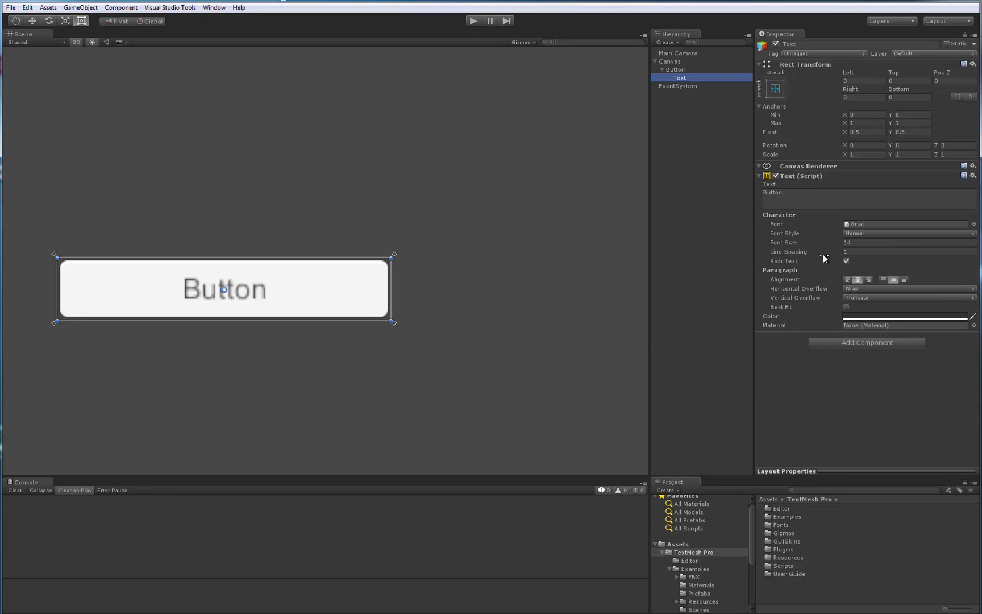
{"action": "left_click_drag", "start_coordinate": [322, 312], "coordinate": [403, 303]}
{"action": "scroll", "coordinate": [364, 315], "scroll_direction": "up", "scroll_amount": 2}
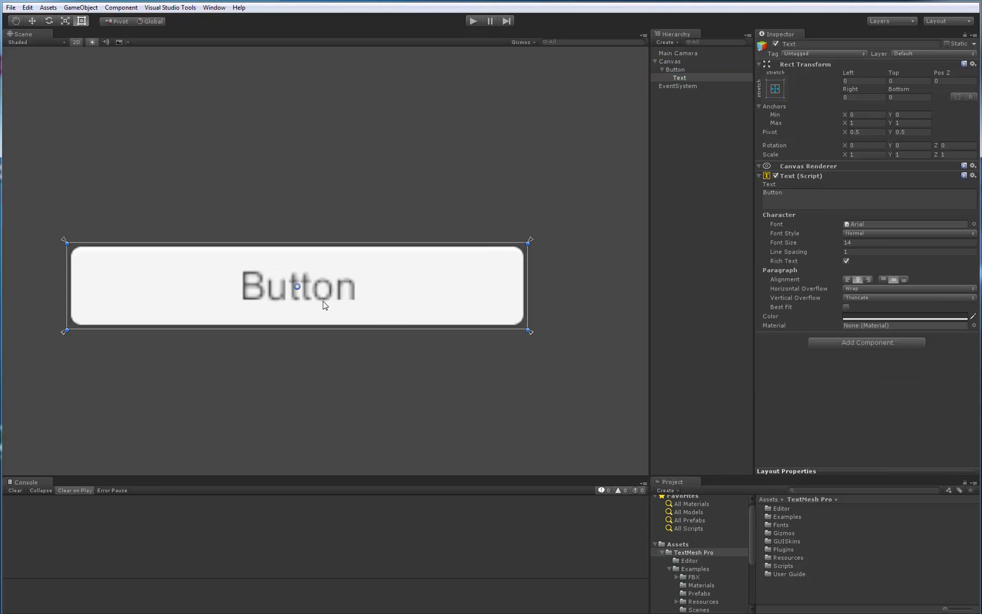
{"action": "middle_click_drag", "start_coordinate": [324, 302], "coordinate": [373, 258]}
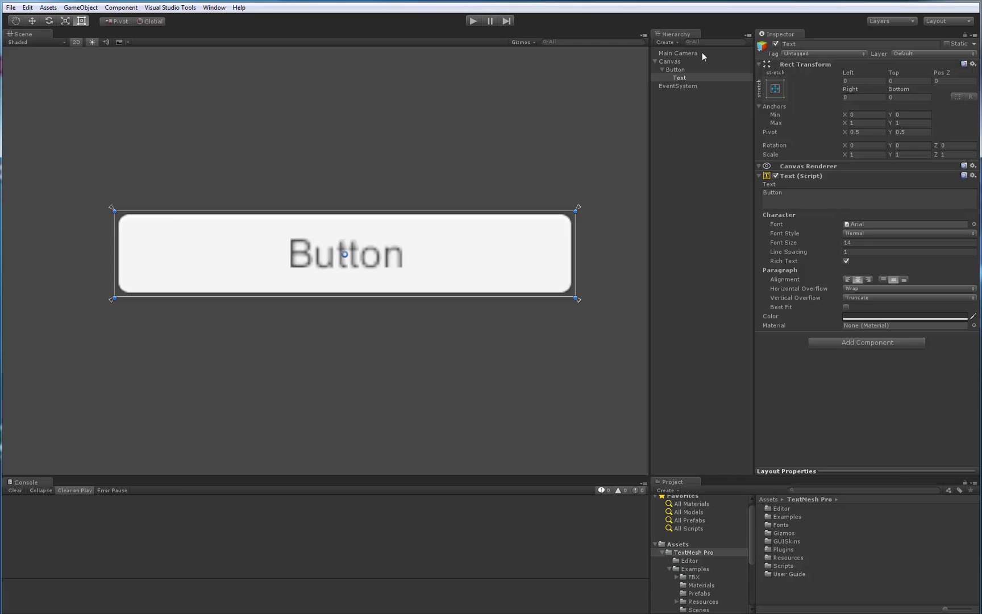
{"action": "left_click", "coordinate": [674, 69]}
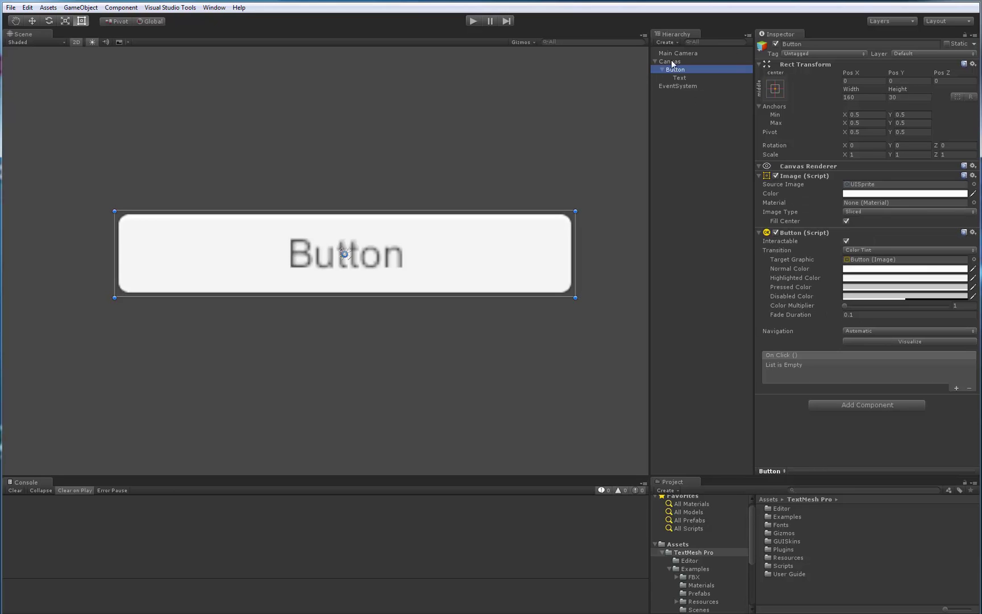
{"action": "left_click", "coordinate": [878, 194]}
{"action": "mouse_move", "coordinate": [660, 346]}
{"action": "left_mouse_down"}
{"action": "mouse_move", "coordinate": [658, 302]}
{"action": "mouse_move", "coordinate": [657, 316]}
{"action": "left_mouse_up"}
{"action": "left_click", "coordinate": [649, 279]}
{"action": "left_click", "coordinate": [666, 241]}
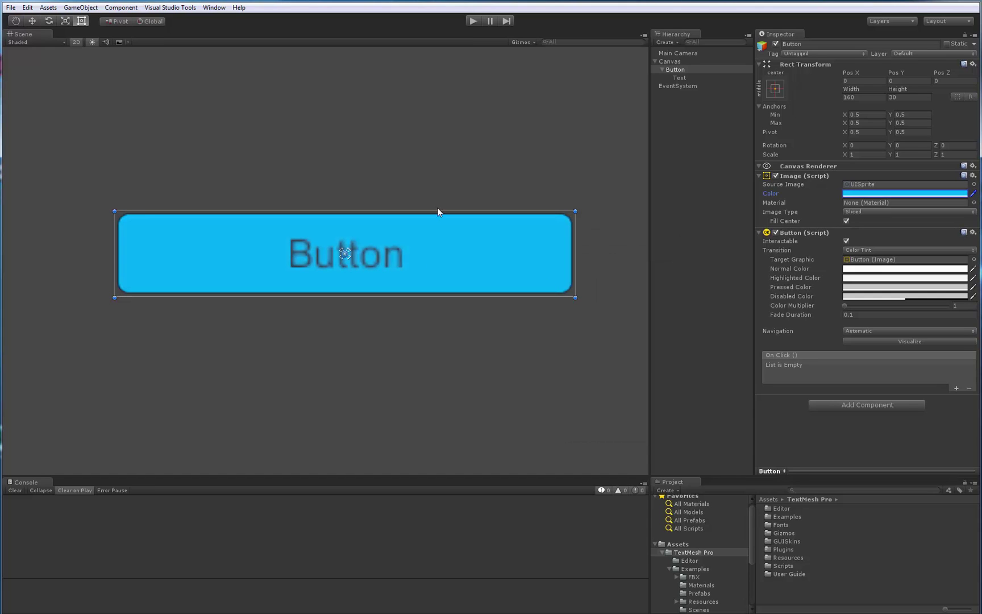
- Delete the button's default Text child label
{"action": "left_click", "coordinate": [686, 150]}
{"action": "left_click", "coordinate": [673, 69]}
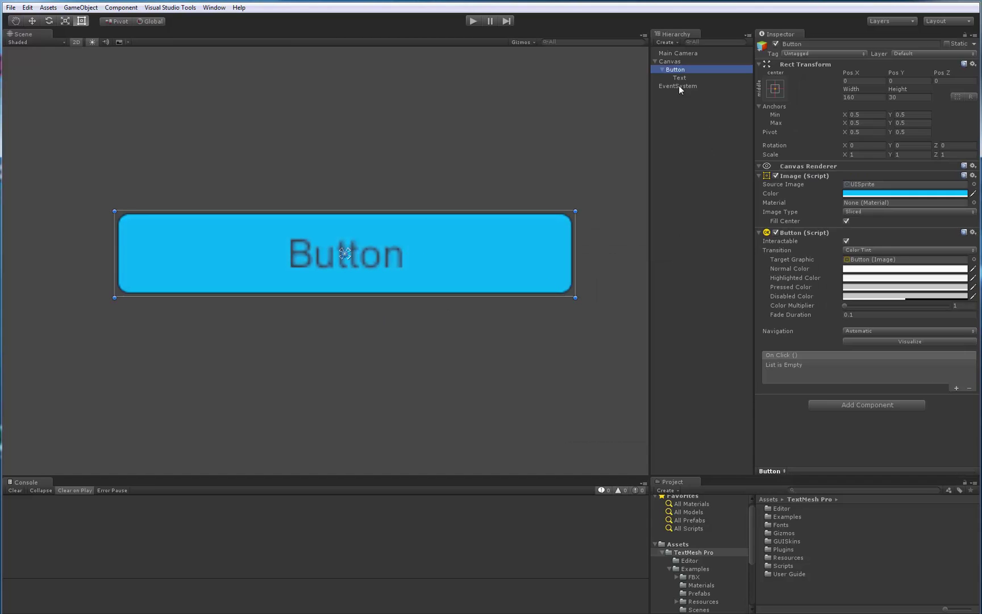
{"action": "left_click", "coordinate": [682, 77]}
{"action": "key", "text": "Delete"}
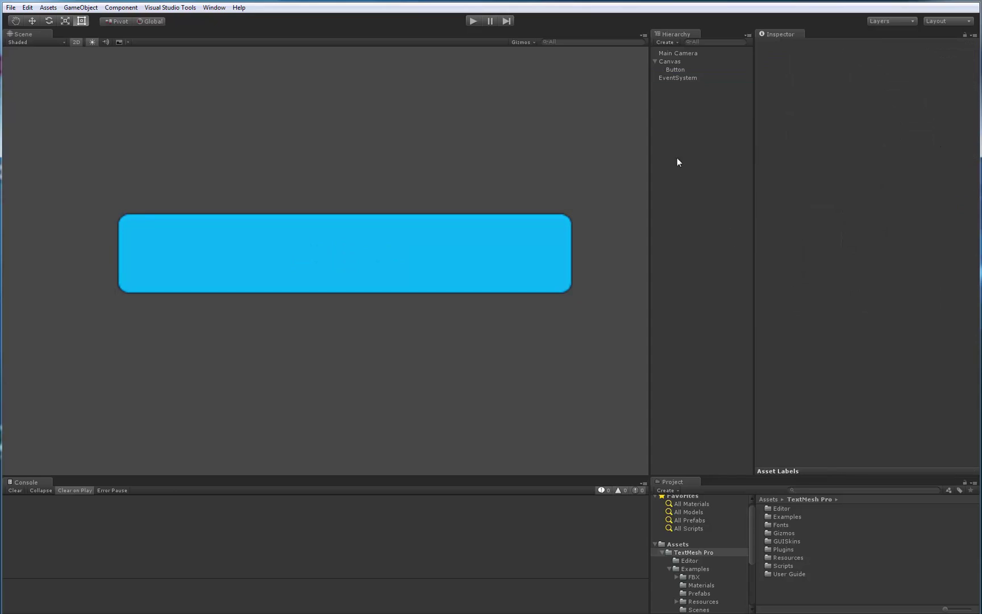
- Add a UI TextMeshPro Text child to Button, labelling it 'Button' in white ARIAL SDF
{"action": "left_click", "coordinate": [675, 69]}
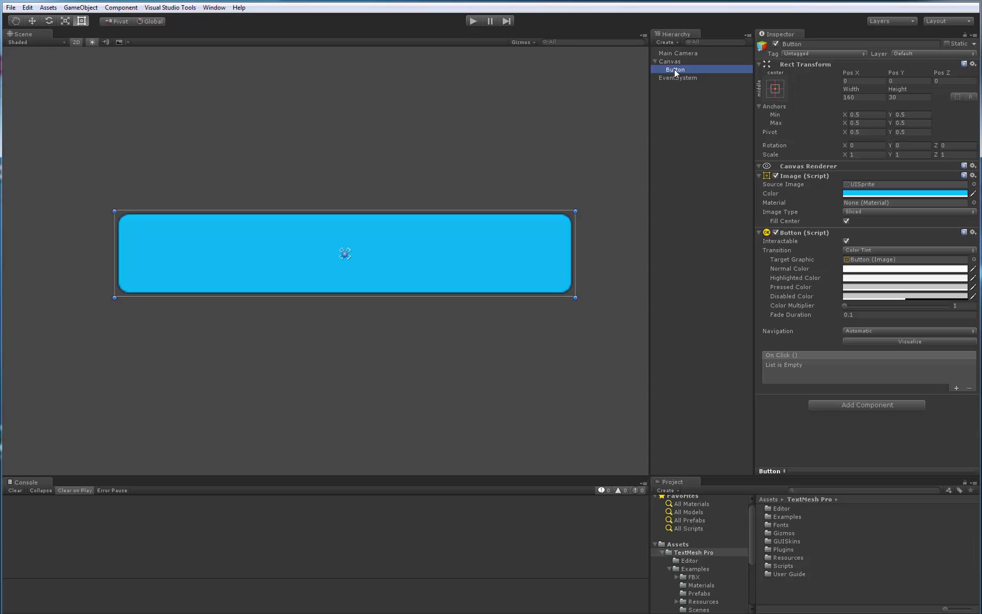
{"action": "right_click", "coordinate": [675, 72]}
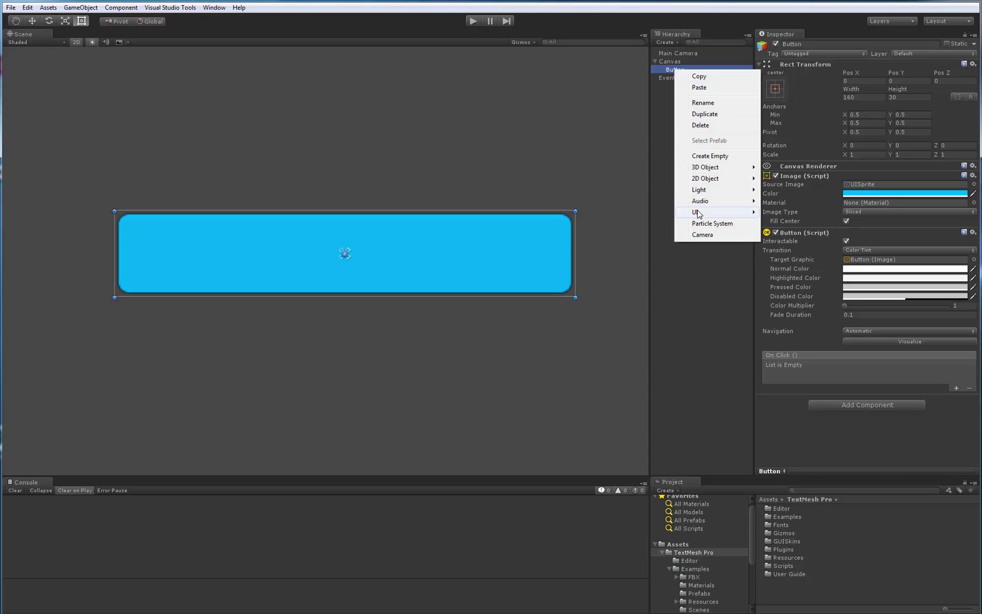
{"action": "mouse_move", "coordinate": [698, 213]}
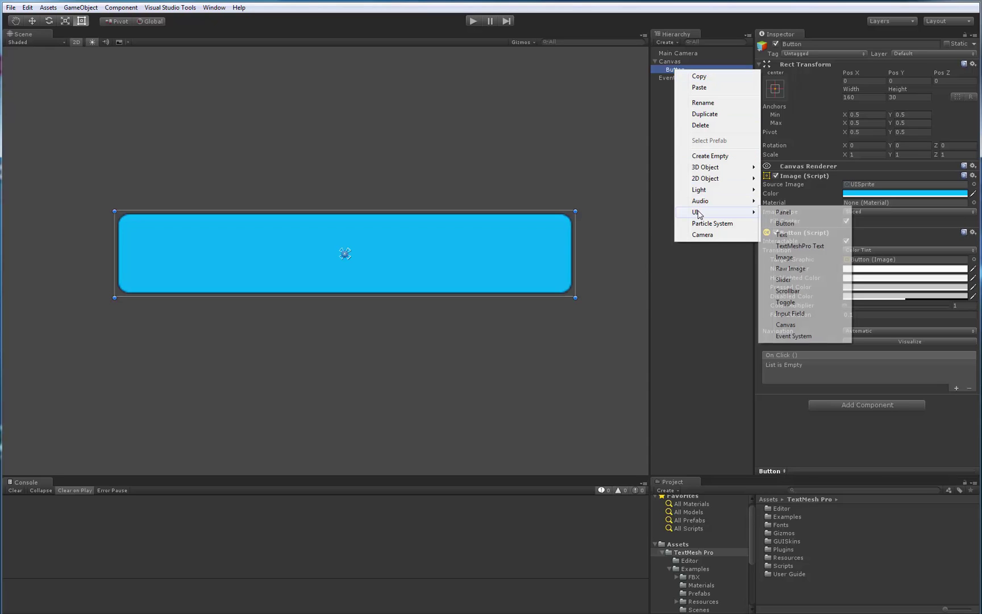
{"action": "left_click", "coordinate": [796, 247]}
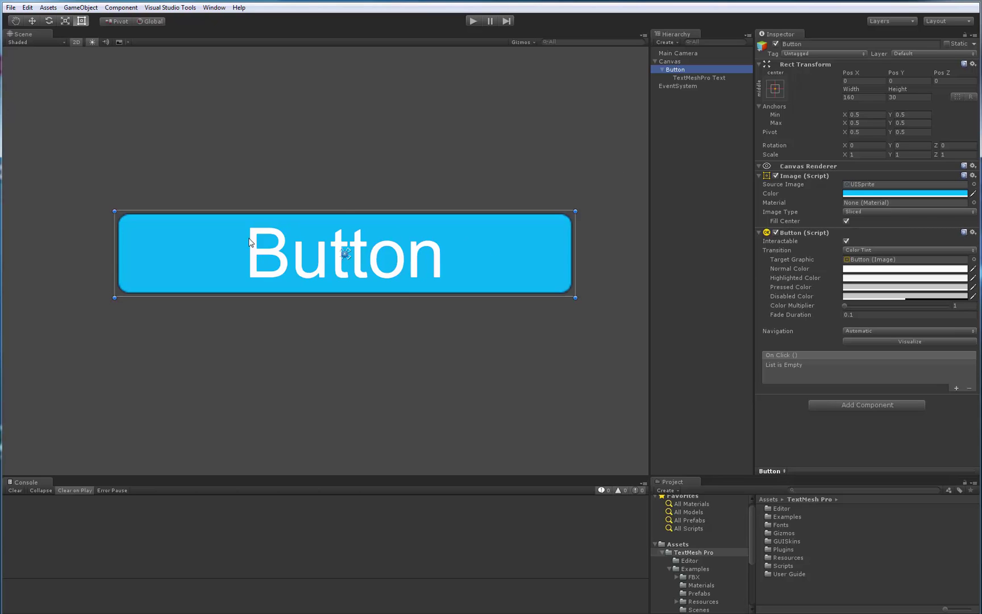
{"action": "left_click", "coordinate": [682, 78]}
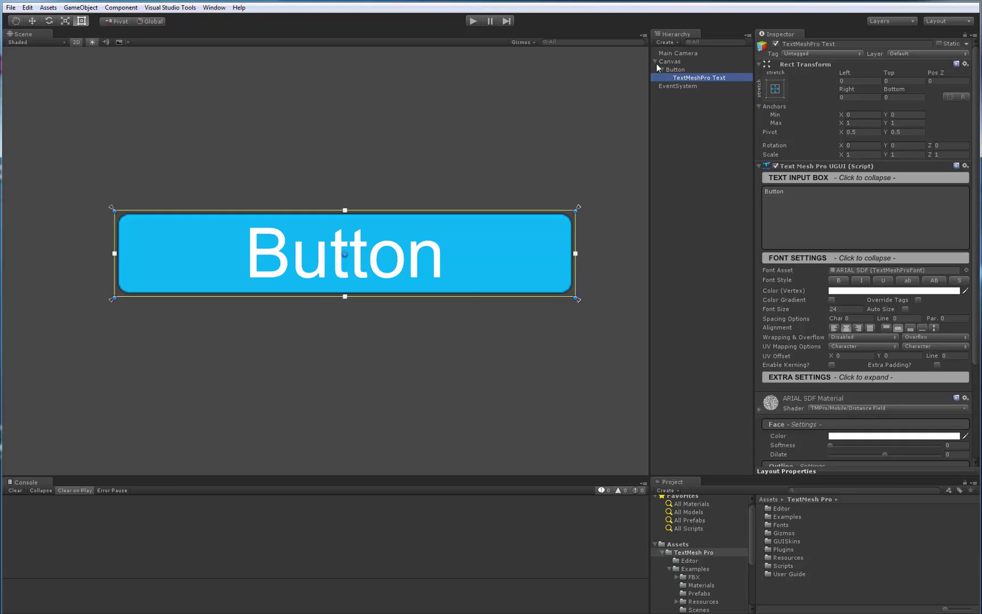
{"action": "left_click", "coordinate": [677, 69]}
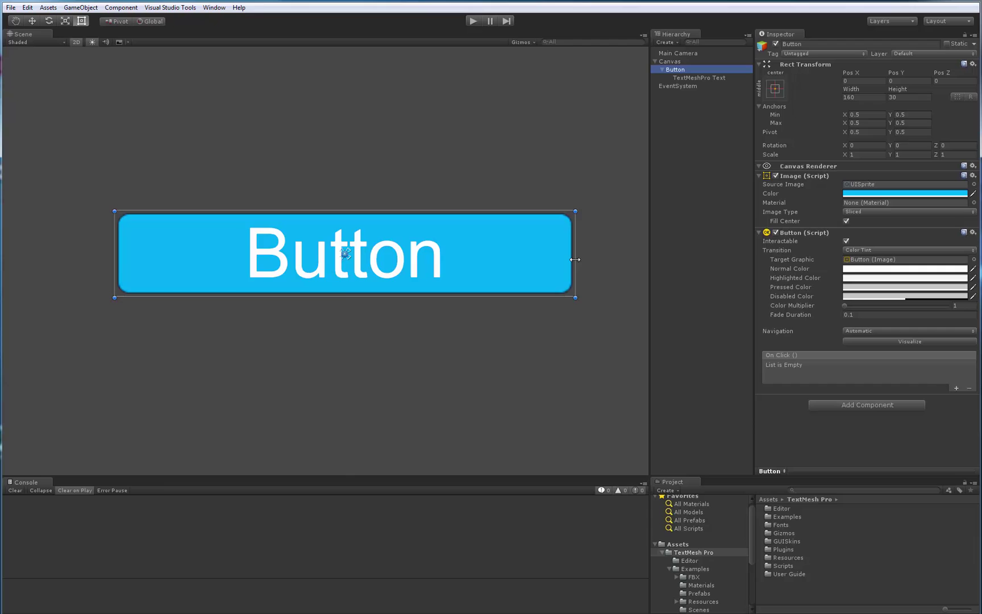
- Drag the button's corner in the Scene view to resize it to 158 by 37.5
{"action": "left_click_drag", "start_coordinate": [563, 261], "coordinate": [498, 317]}
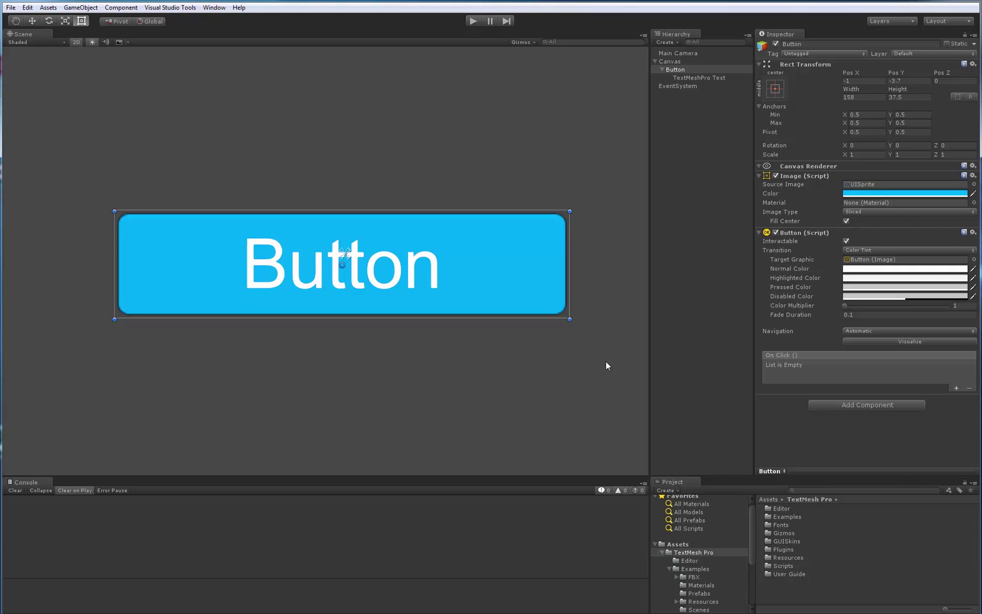